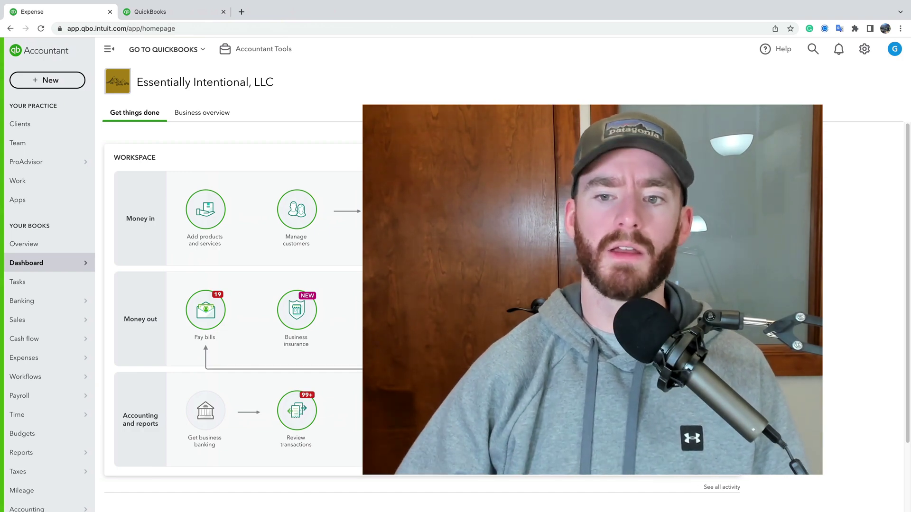
# Review both cash scenario headings on the Excel Cash Expenses sheet, ending on the Cash on Hand line
pyautogui.hotkey('ctrl', 'Left')
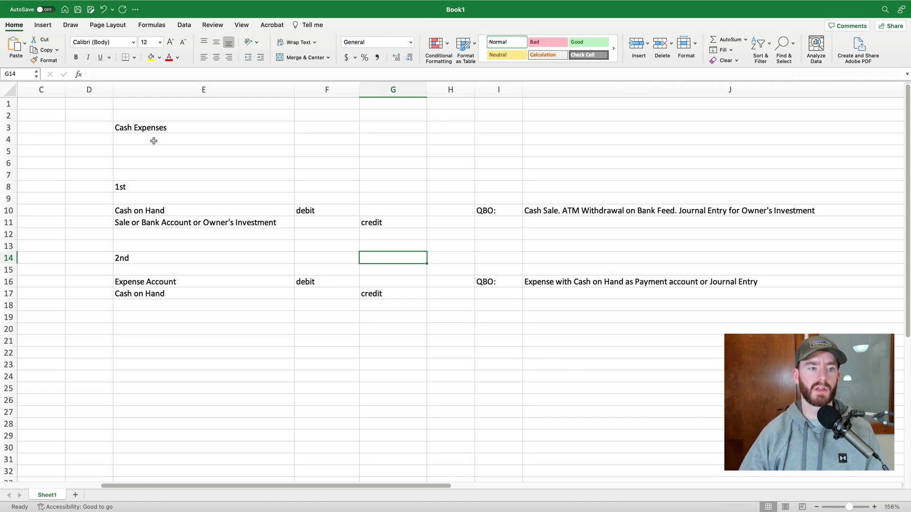
pyautogui.click(137, 186)
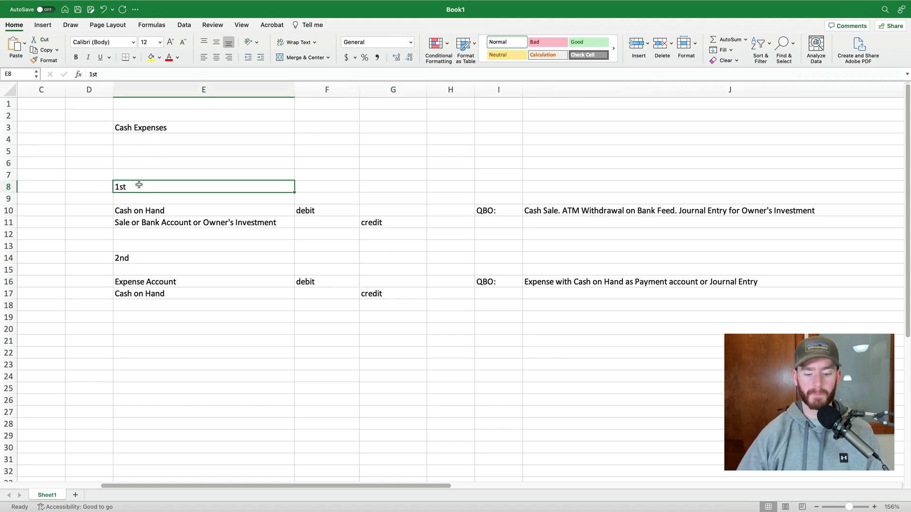
pyautogui.click(165, 259)
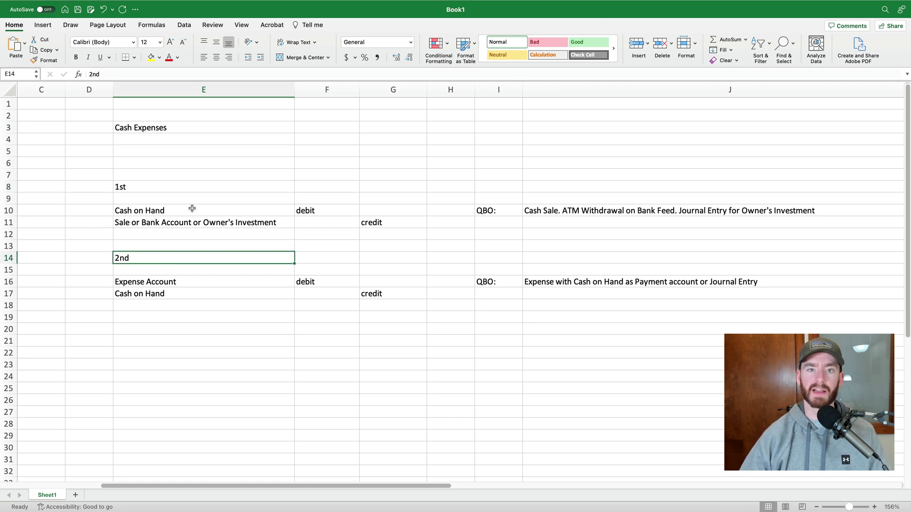
pyautogui.click(181, 191)
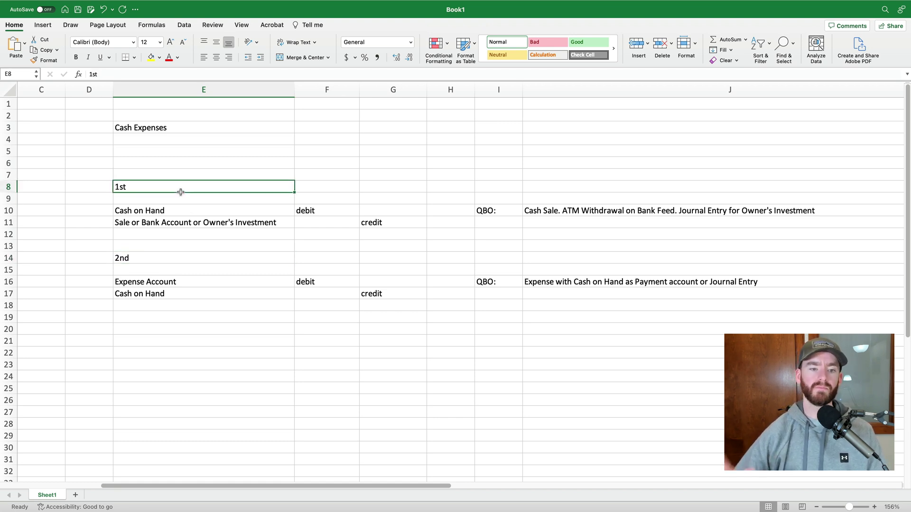
pyautogui.click(167, 214)
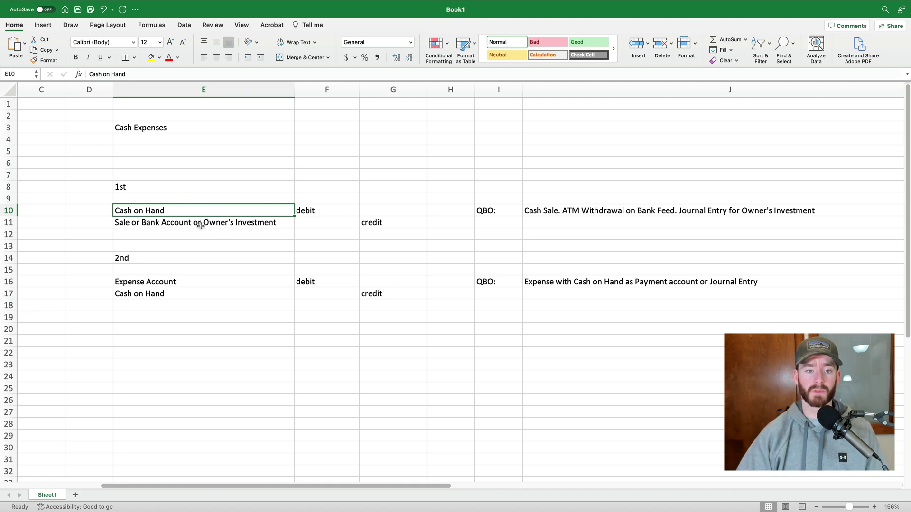
pyautogui.click(216, 243)
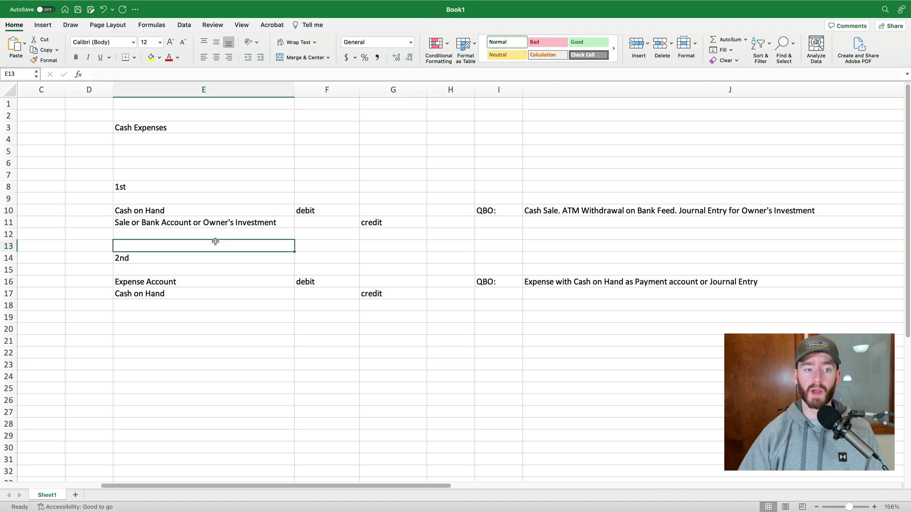
pyautogui.click(199, 210)
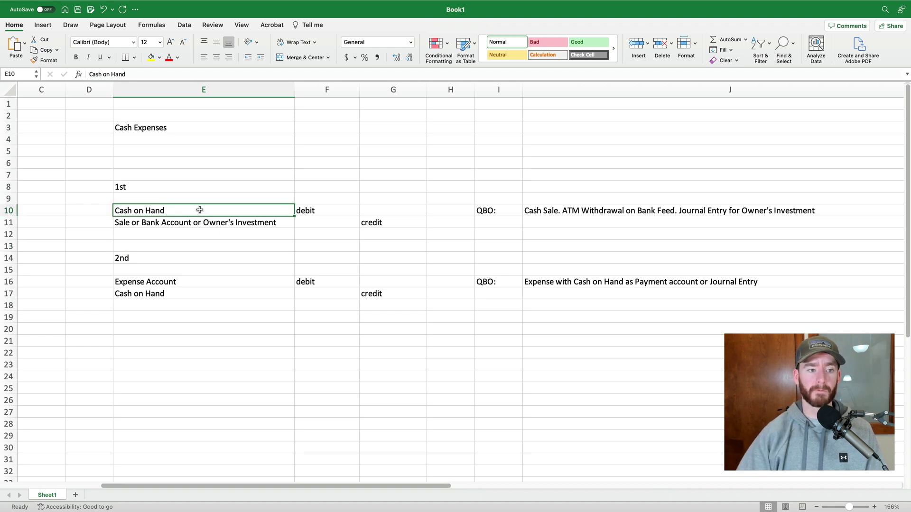
pyautogui.click(337, 211)
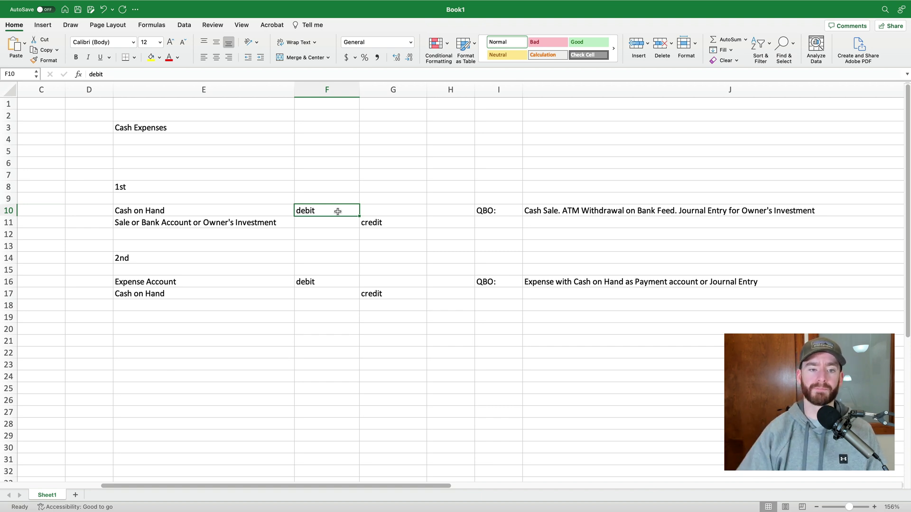
pyautogui.press('Down')
pyautogui.press('Left')
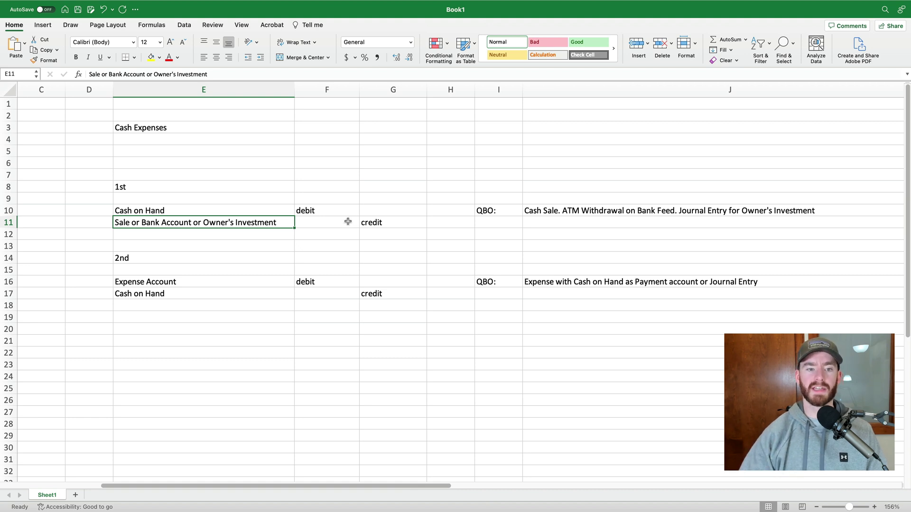
pyautogui.click(341, 207)
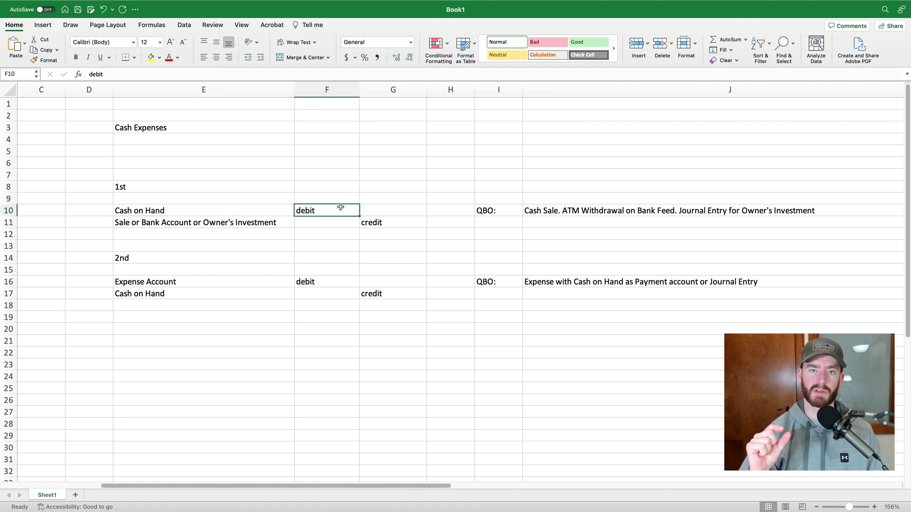
pyautogui.click(488, 208)
pyautogui.click(549, 209)
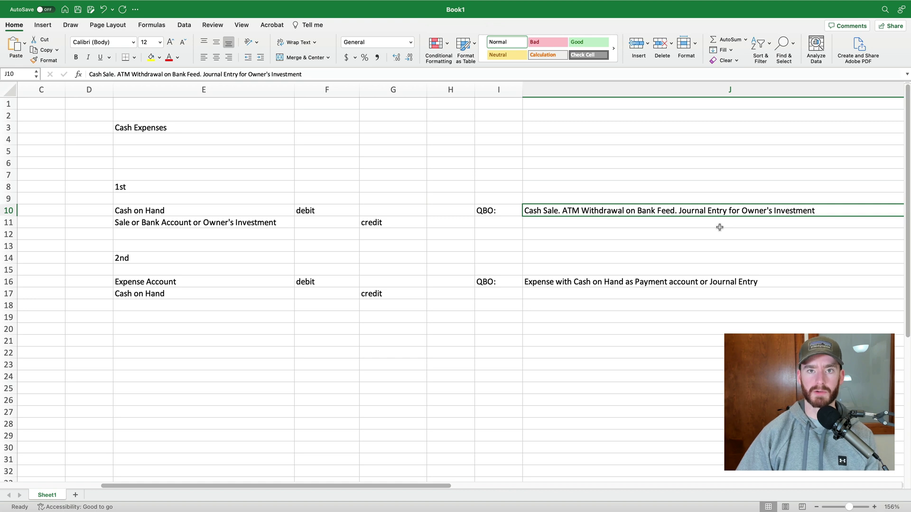
pyautogui.click(635, 221)
pyautogui.hscroll(2, 634, 222)
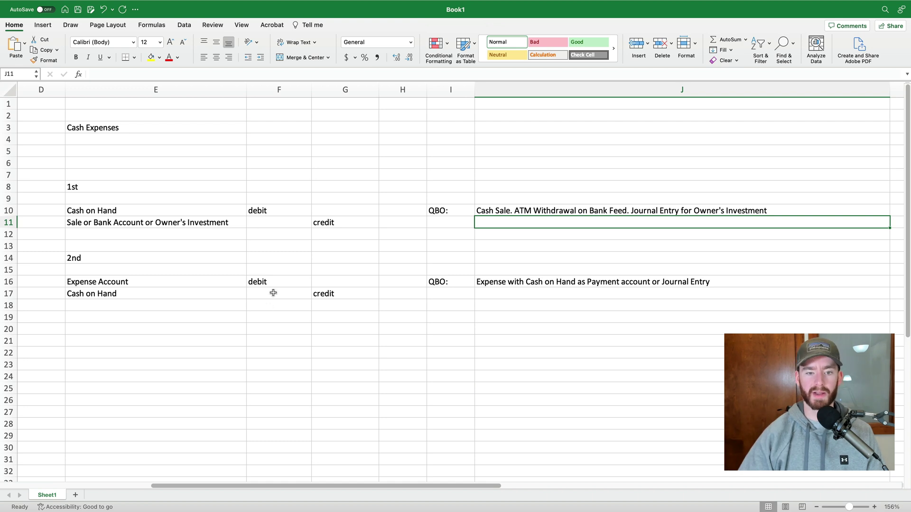
pyautogui.click(502, 212)
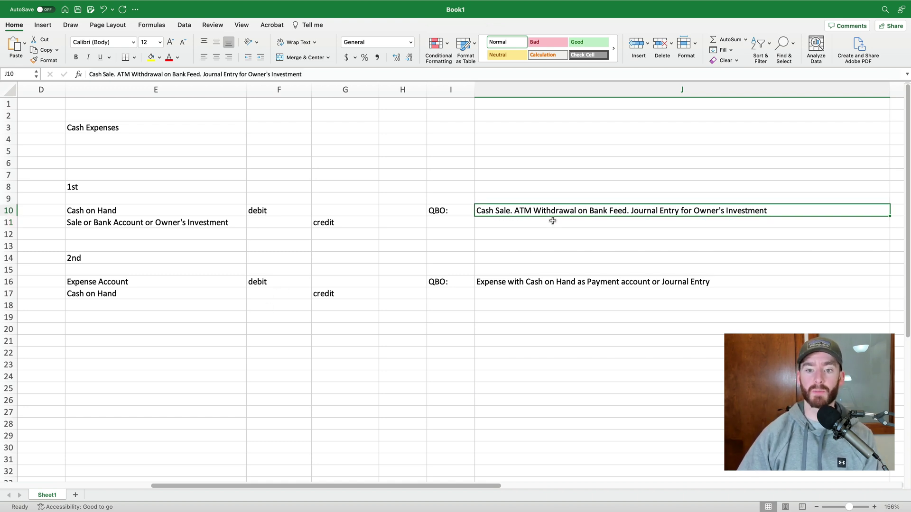
pyautogui.click(553, 221)
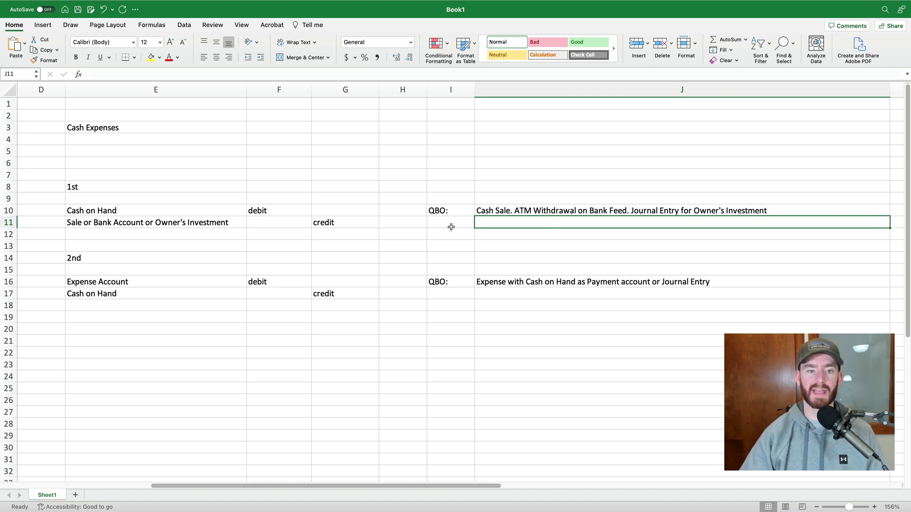
pyautogui.click(337, 223)
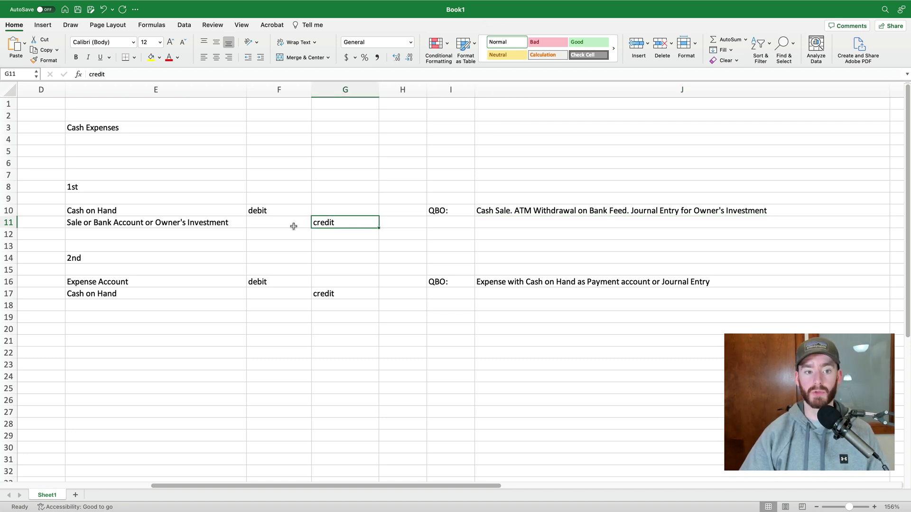
pyautogui.click(273, 214)
pyautogui.click(86, 211)
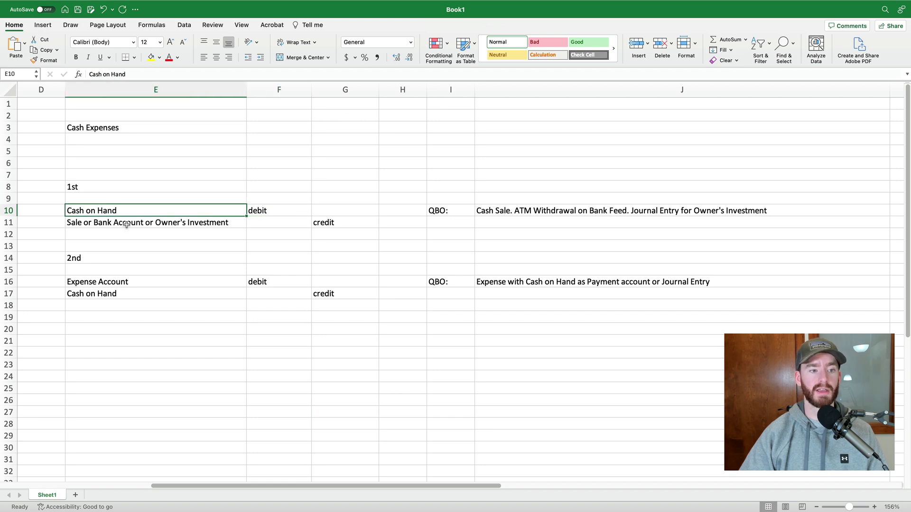
pyautogui.click(126, 224)
pyautogui.click(588, 214)
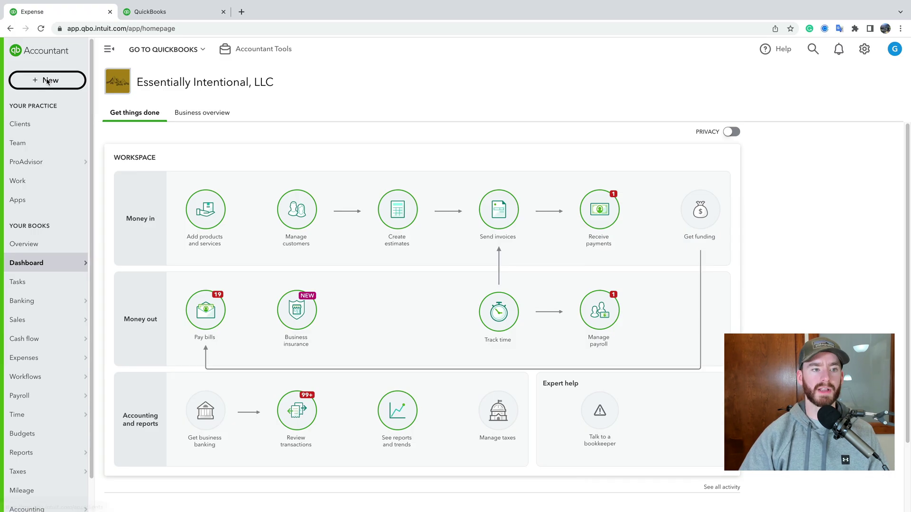
# Start a new Transfer and view the Transfer Funds From account list without choosing an account
pyautogui.click(47, 80)
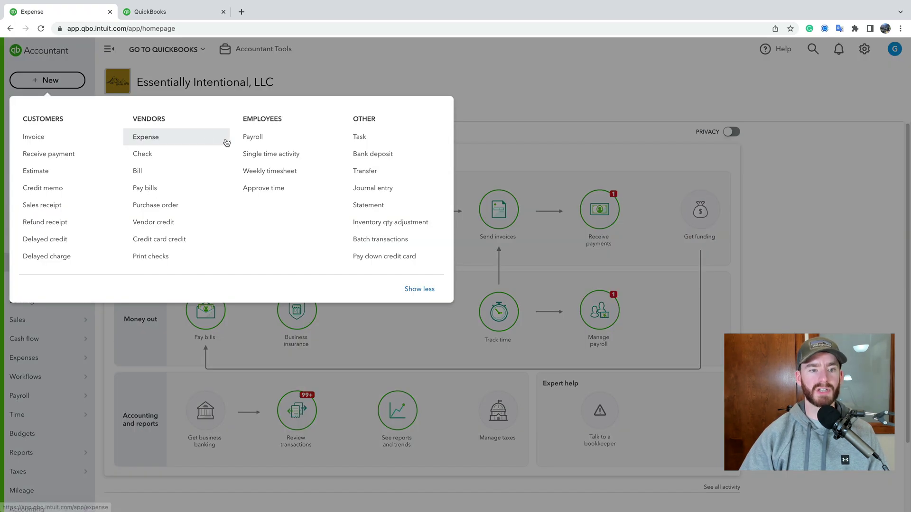
pyautogui.click(365, 171)
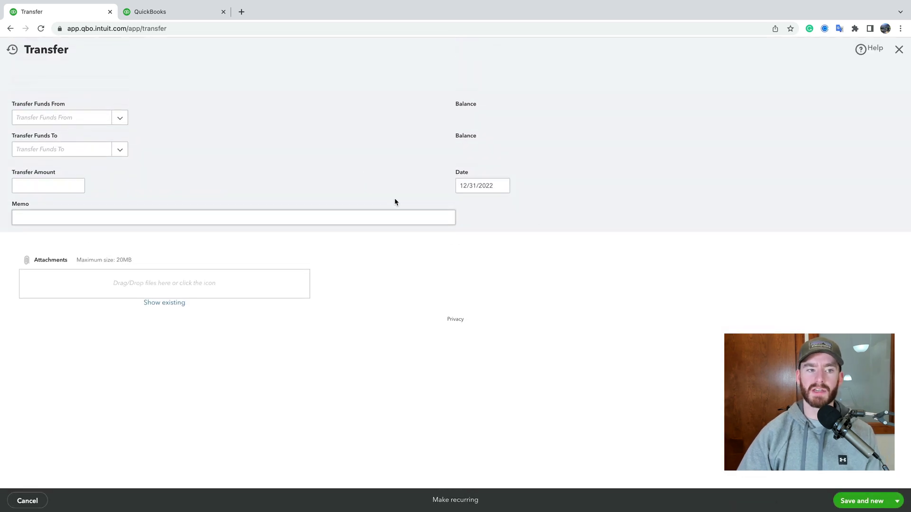
pyautogui.click(121, 122)
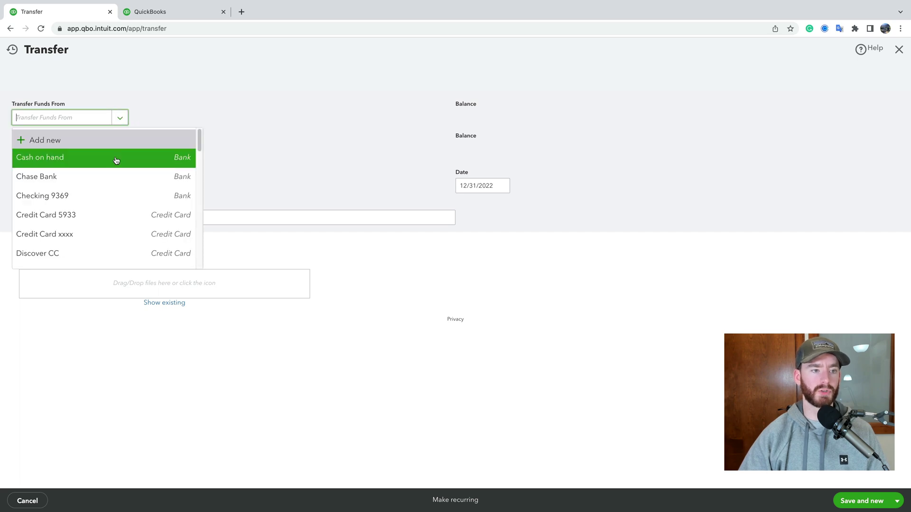
pyautogui.click(327, 171)
# Check the credit label in G11 on the Excel sheet, then close the Transfer form unsaved
pyautogui.press('super+Tab')
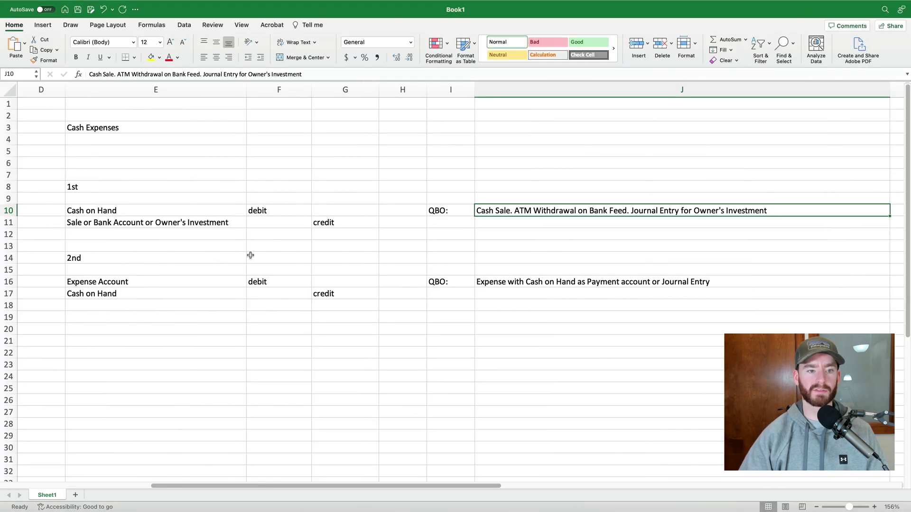
pyautogui.click(264, 219)
pyautogui.click(326, 220)
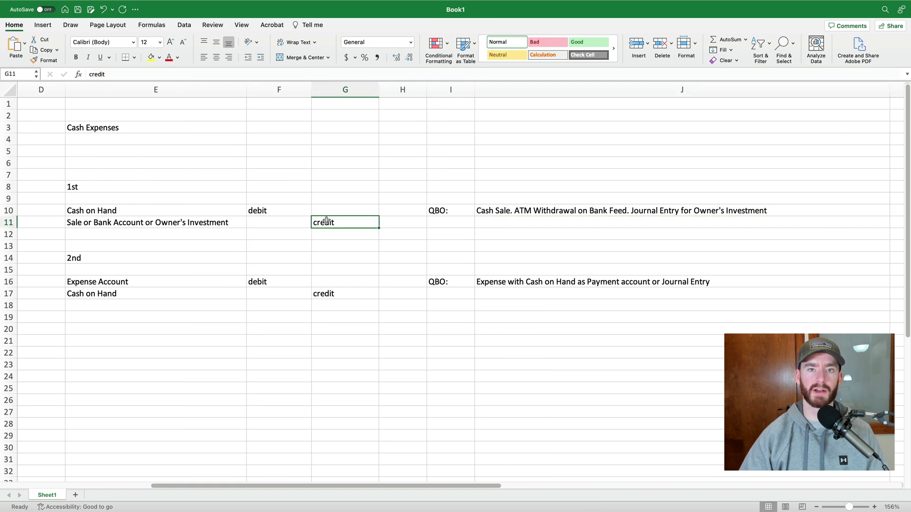
pyautogui.press('super+Tab')
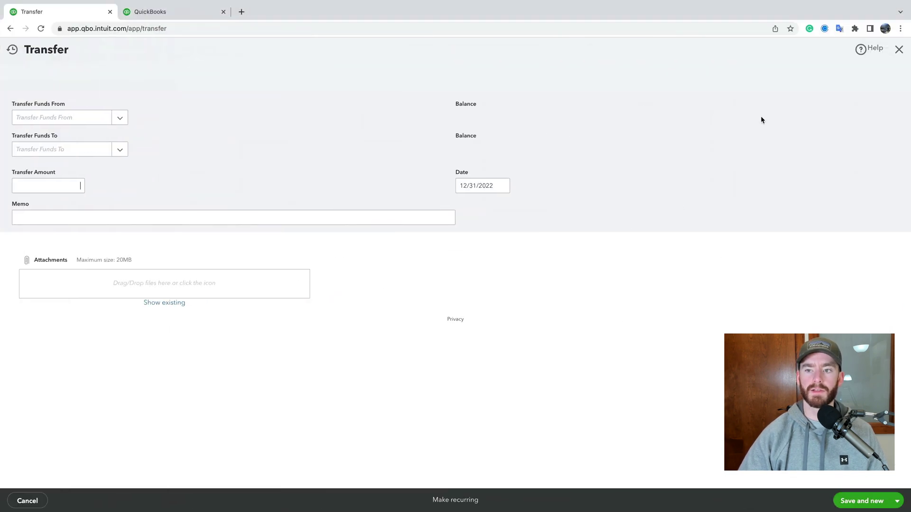
pyautogui.click(898, 49)
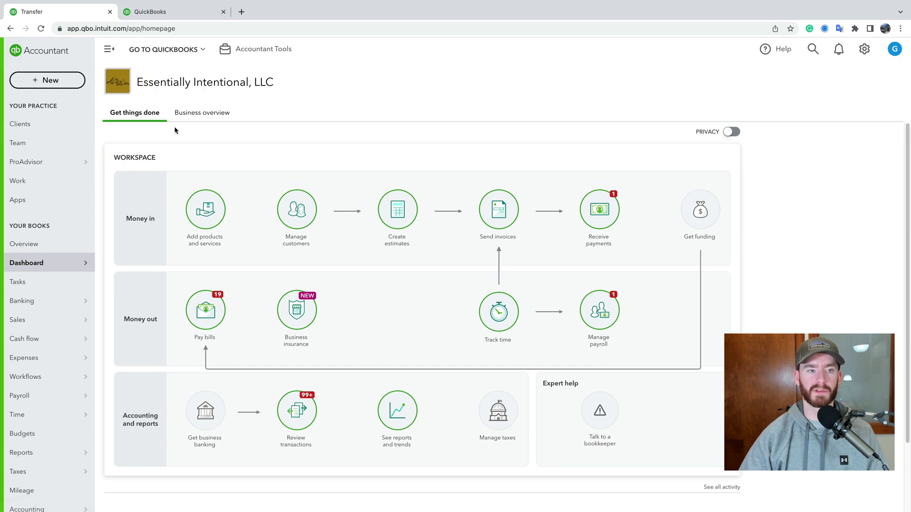
# Start a new journal entry in QuickBooks, glancing at the Excel notes
pyautogui.click(60, 80)
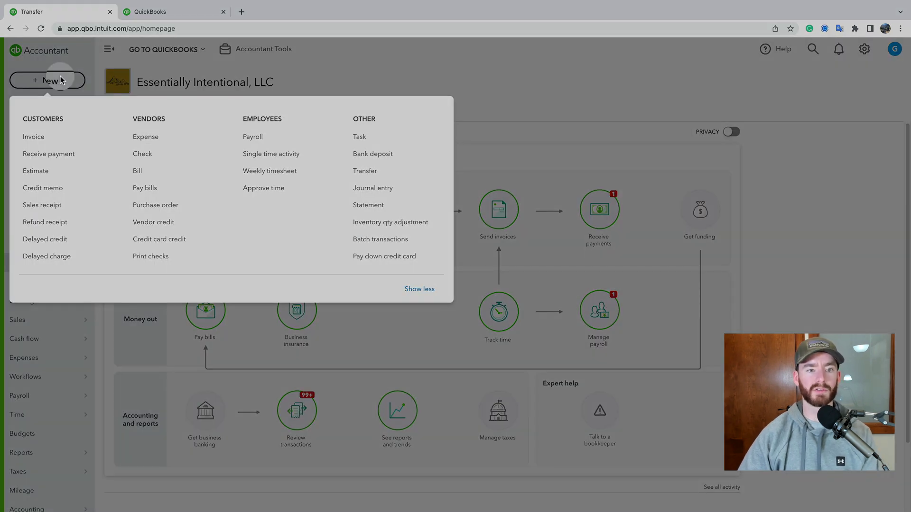
pyautogui.click(110, 109)
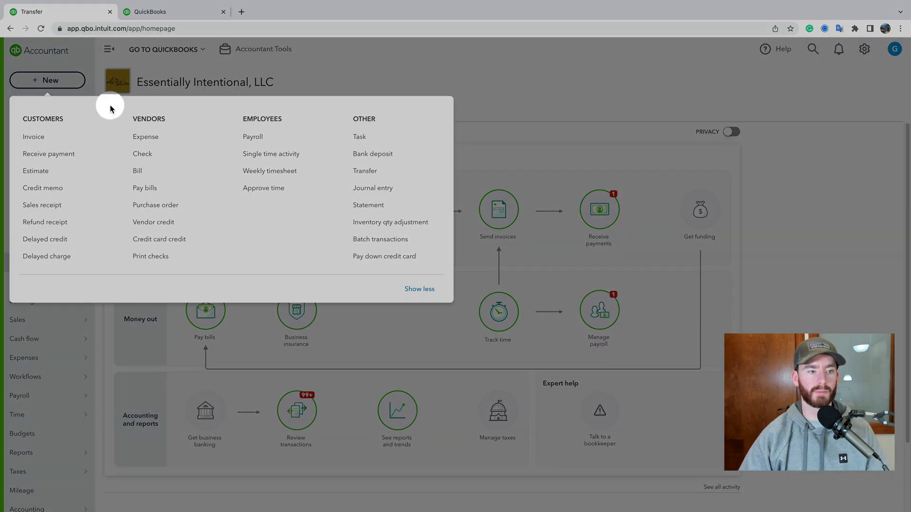
pyautogui.click(380, 190)
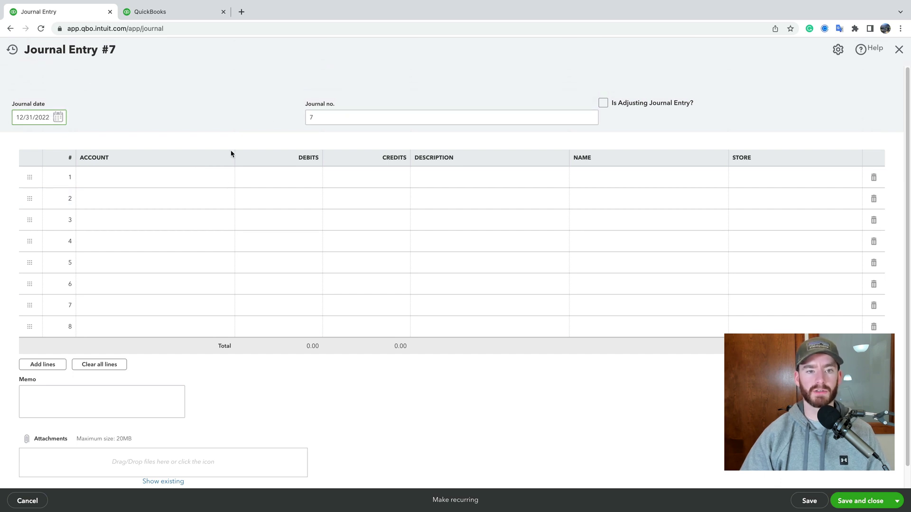
pyautogui.click(166, 180)
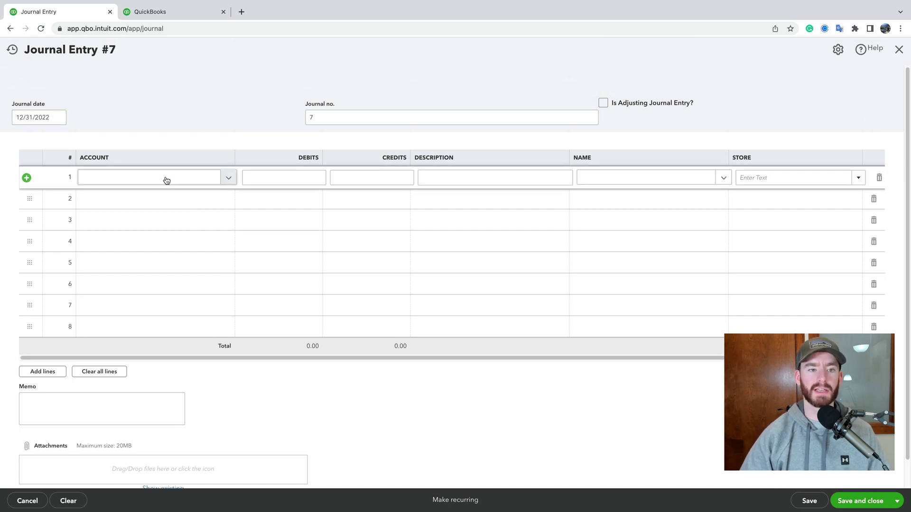
pyautogui.hotkey('ctrl', 'Left')
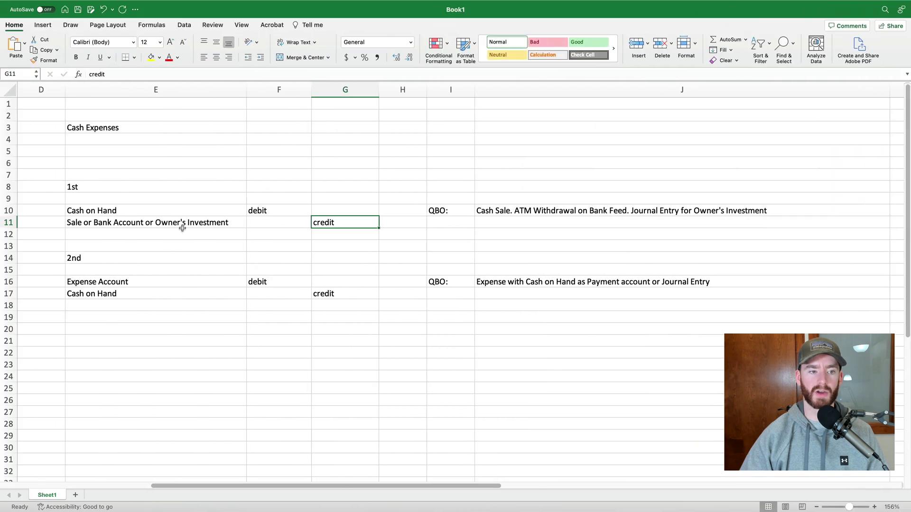
pyautogui.hotkey('ctrl', 'Right')
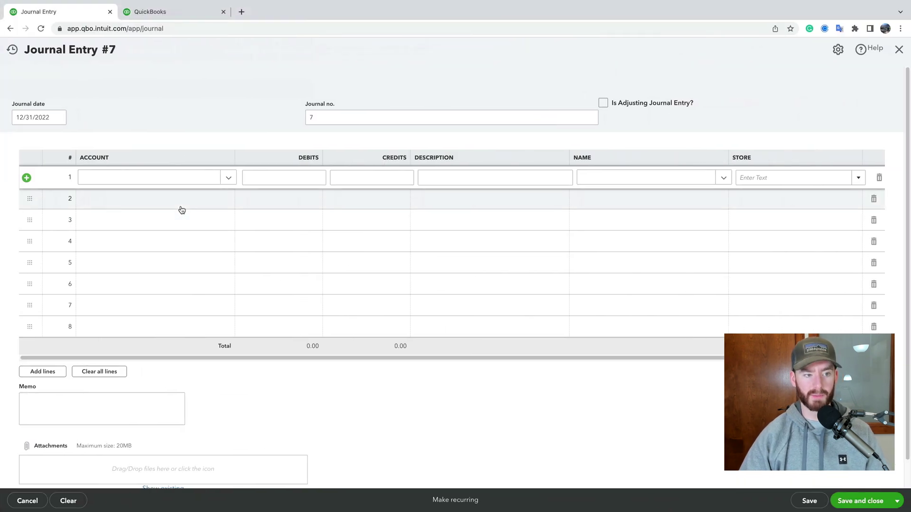
# Put Cash on hand on line 1 and Owner's Investment on line 2 of the journal entry
pyautogui.click(174, 183)
pyautogui.write('ca')
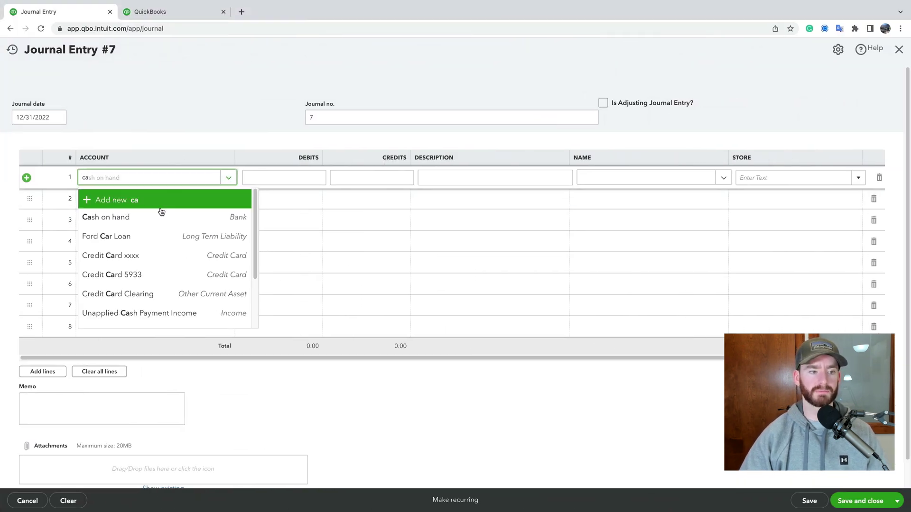
pyautogui.click(142, 217)
pyautogui.click(143, 199)
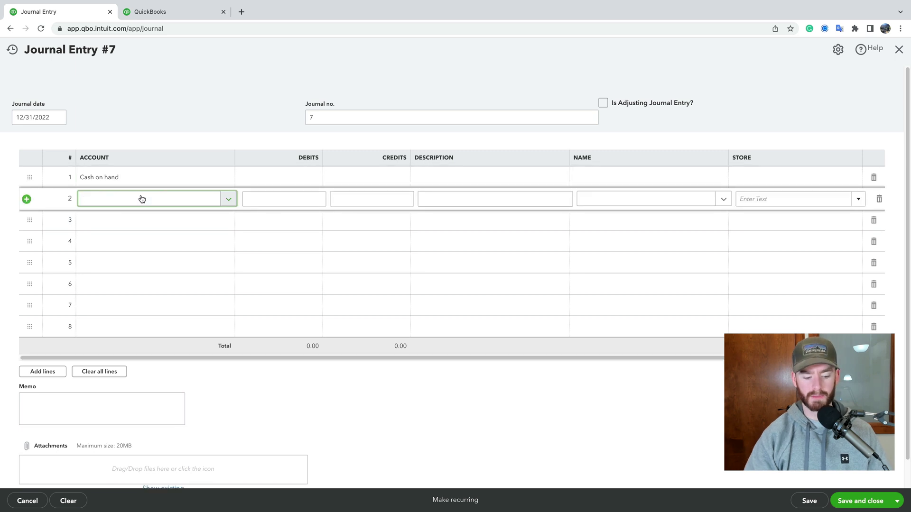
pyautogui.write('owner')
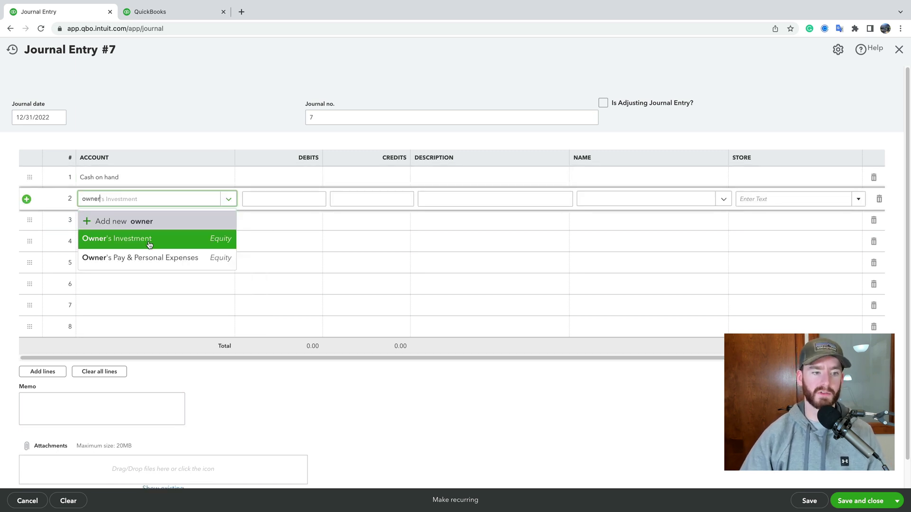
pyautogui.click(148, 244)
pyautogui.click(311, 181)
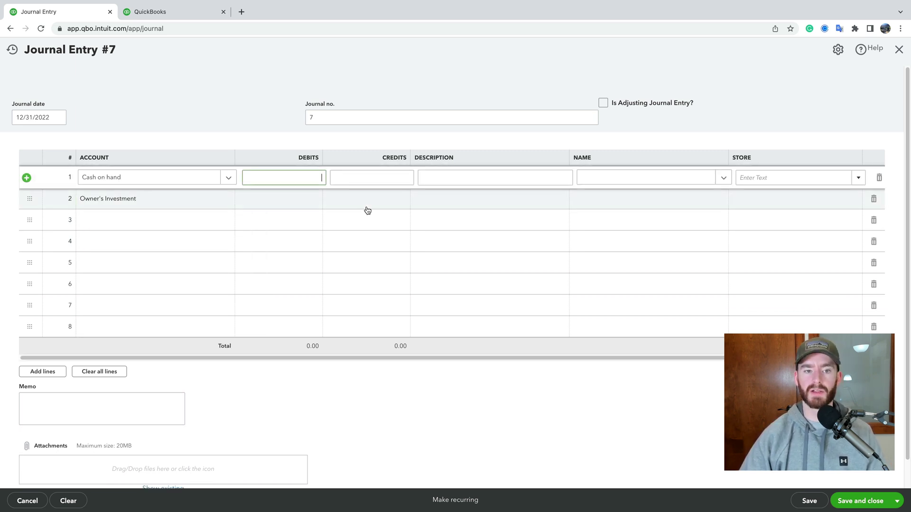
pyautogui.click(374, 202)
pyautogui.click(434, 90)
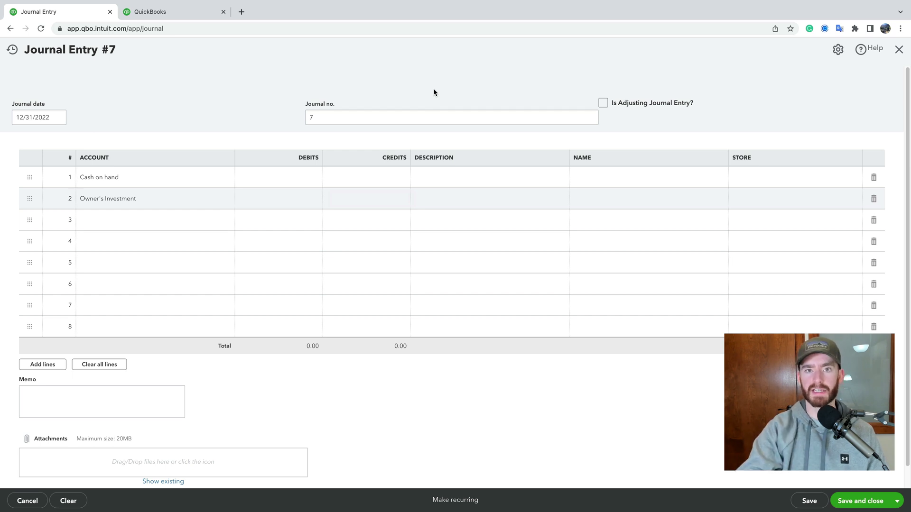
# Discard the journal entry unsaved and select the first example, rows 8 to 11, in Excel
pyautogui.hotkey('alt', 'Left')
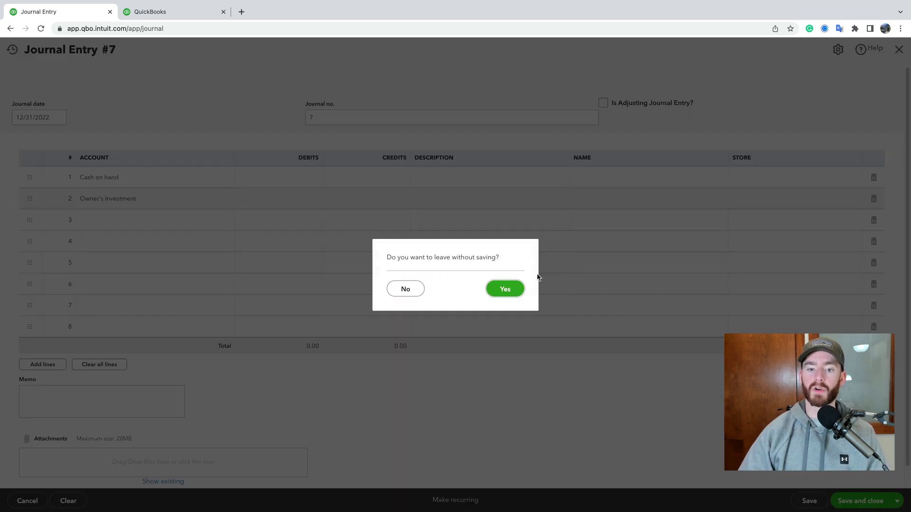
pyautogui.click(497, 297)
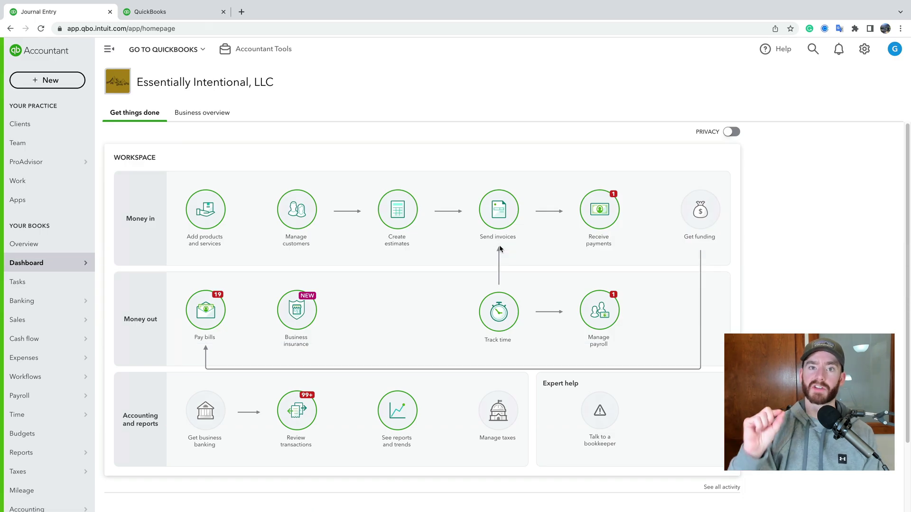
pyautogui.hotkey('ctrl', 'Left')
pyautogui.click(266, 213)
pyautogui.click(61, 191)
pyautogui.moveTo(62, 191); pyautogui.dragTo(276, 220)
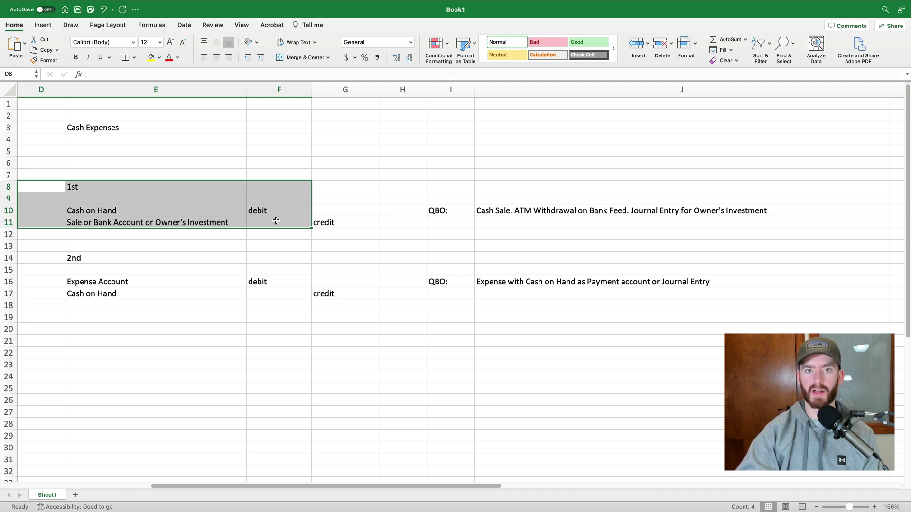
pyautogui.click(276, 221)
pyautogui.moveTo(403, 222); pyautogui.dragTo(232, 205)
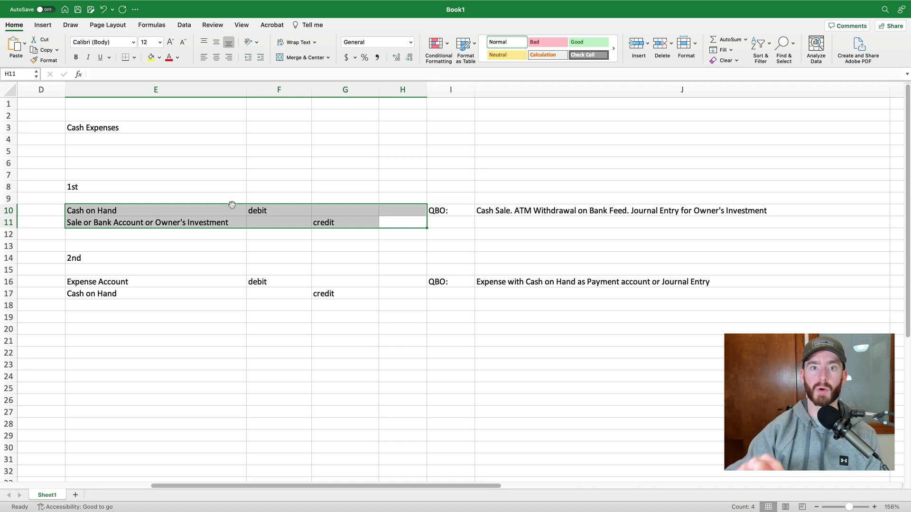
pyautogui.click(218, 187)
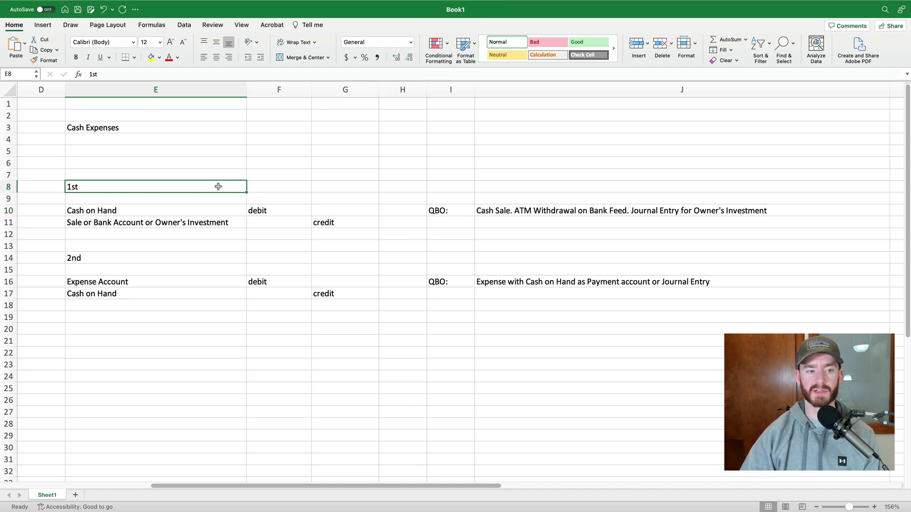
pyautogui.click(516, 211)
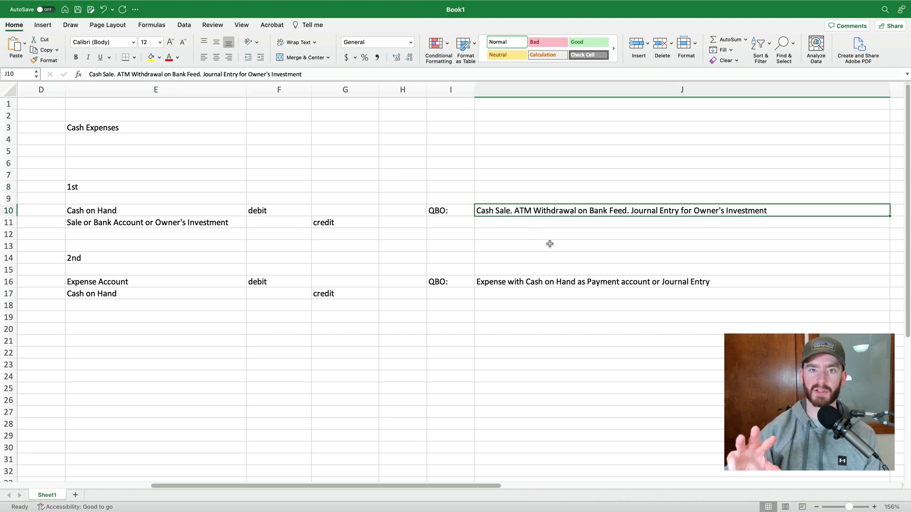
pyautogui.scroll(-2, 550, 244)
pyautogui.hscroll(-1, 550, 243)
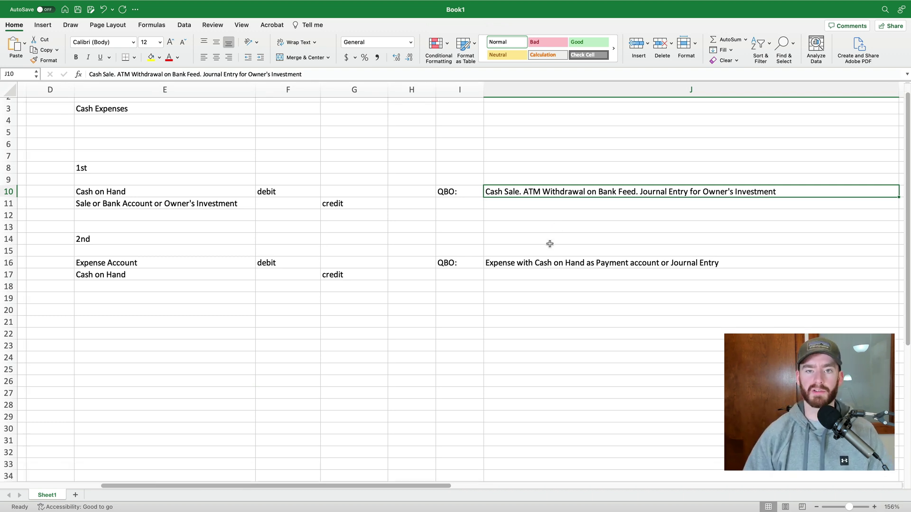
# Point out the second example's Expense Account debit, Cash on Hand credit and QBO note, then return to QuickBooks
pyautogui.click(181, 249)
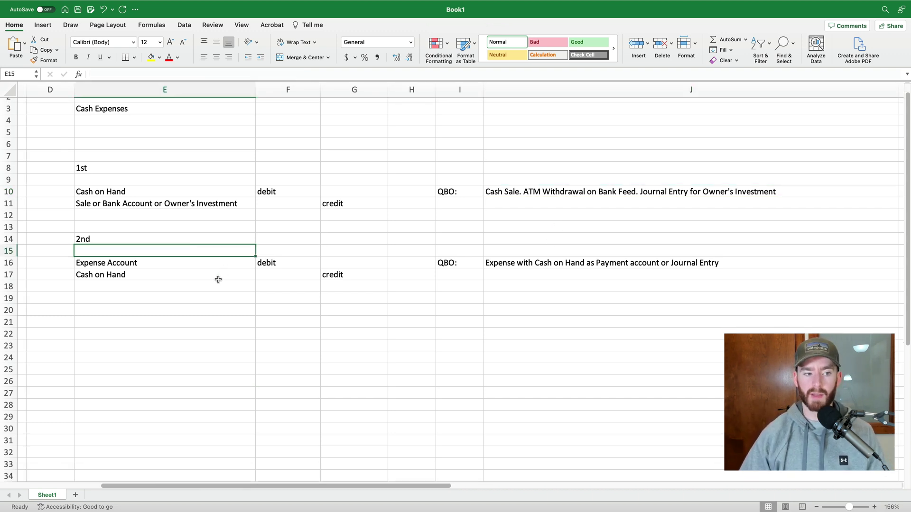
pyautogui.click(229, 286)
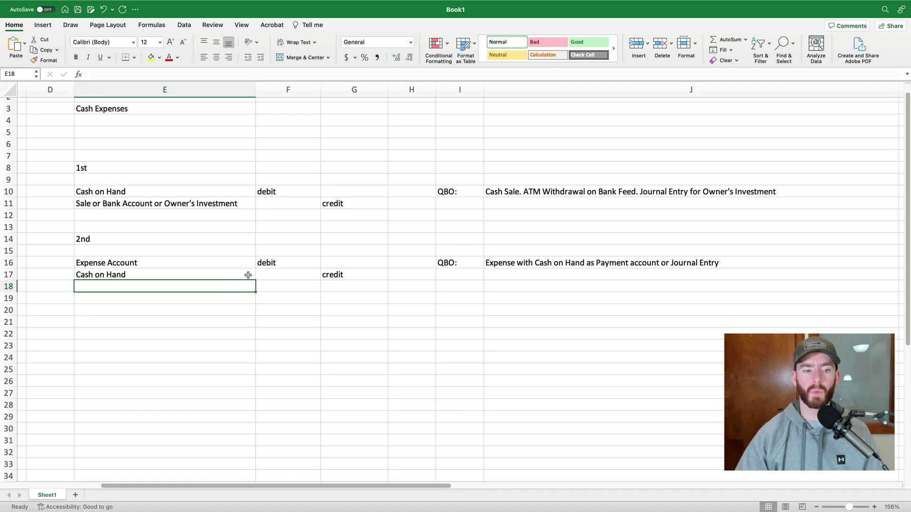
pyautogui.click(302, 289)
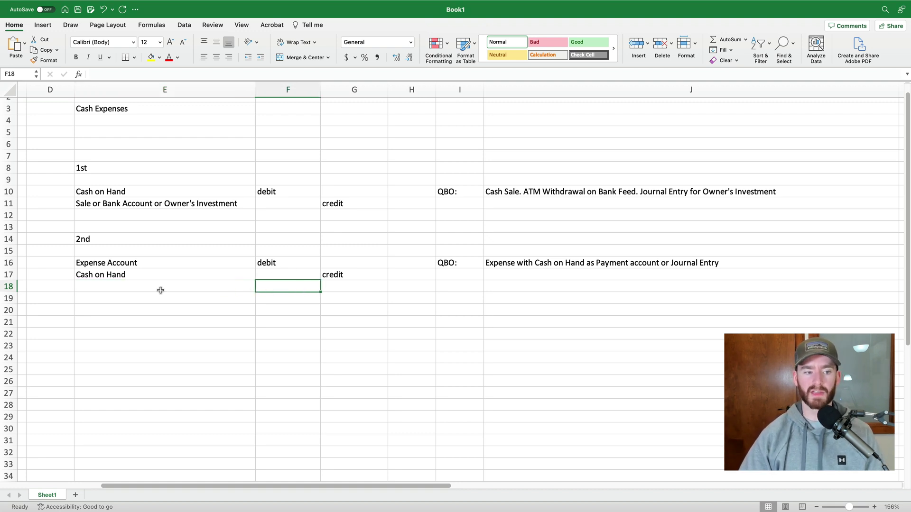
pyautogui.click(135, 262)
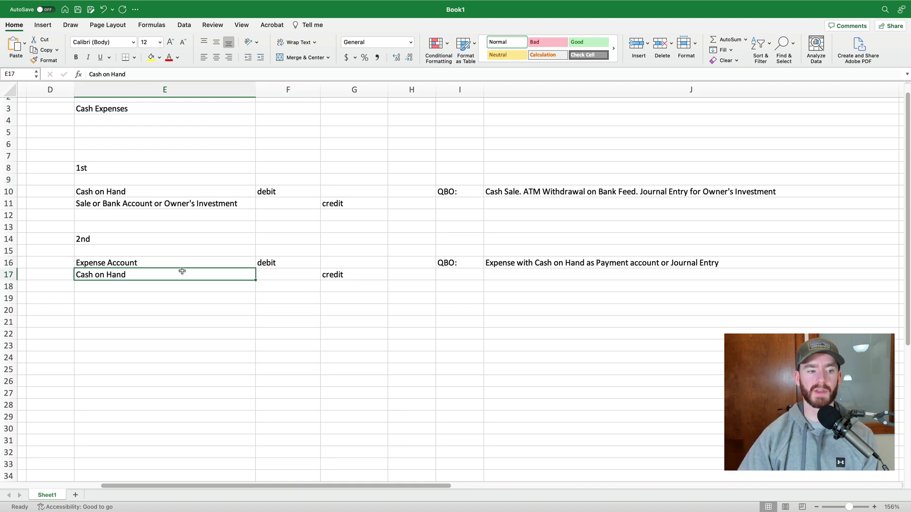
pyautogui.click(364, 271)
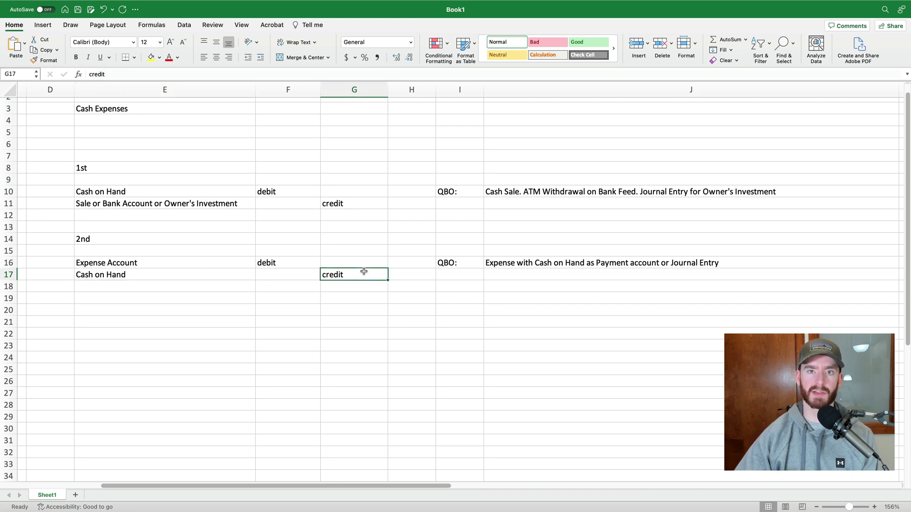
pyautogui.click(522, 262)
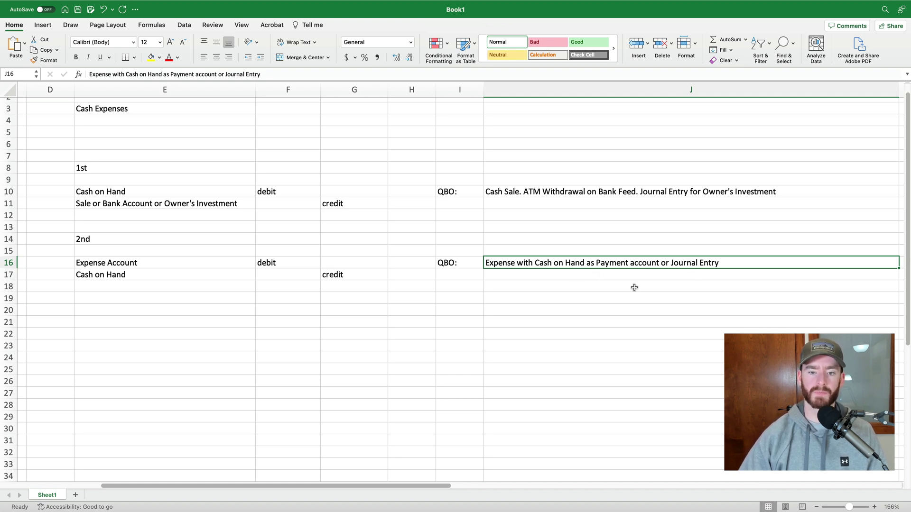
pyautogui.hotkey('ctrl', 'Right')
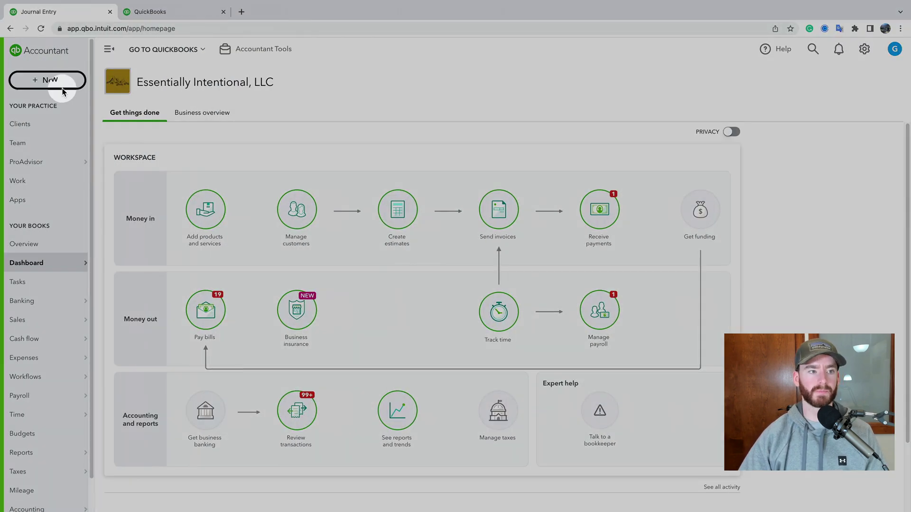
# Start a new expense paid from the Cash on hand account
pyautogui.click(65, 81)
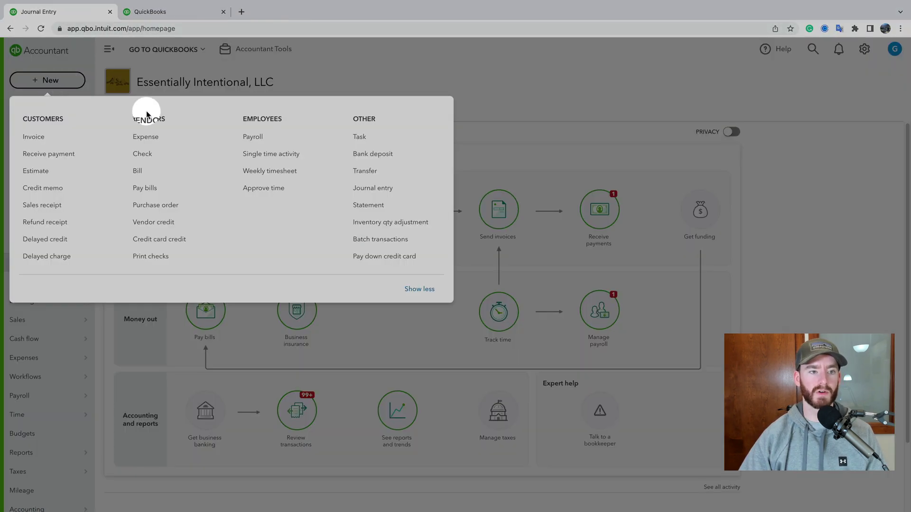
pyautogui.click(184, 149)
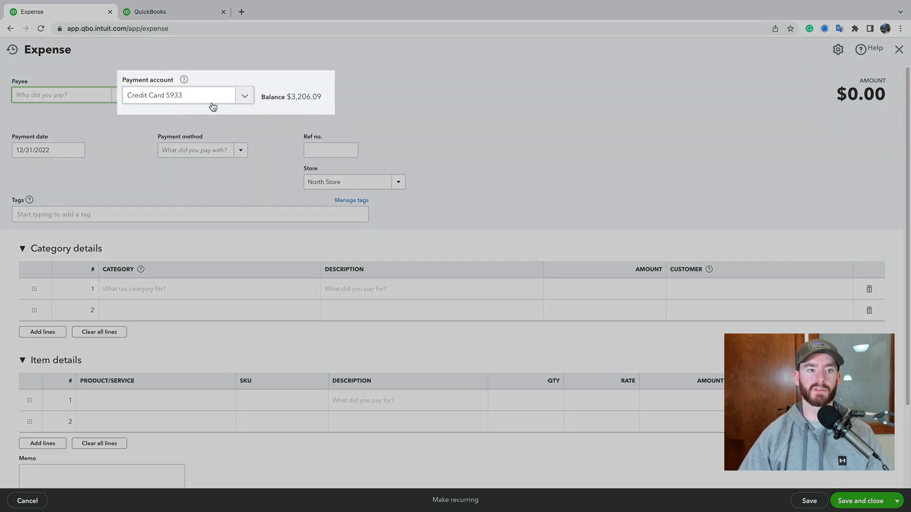
pyautogui.click(245, 97)
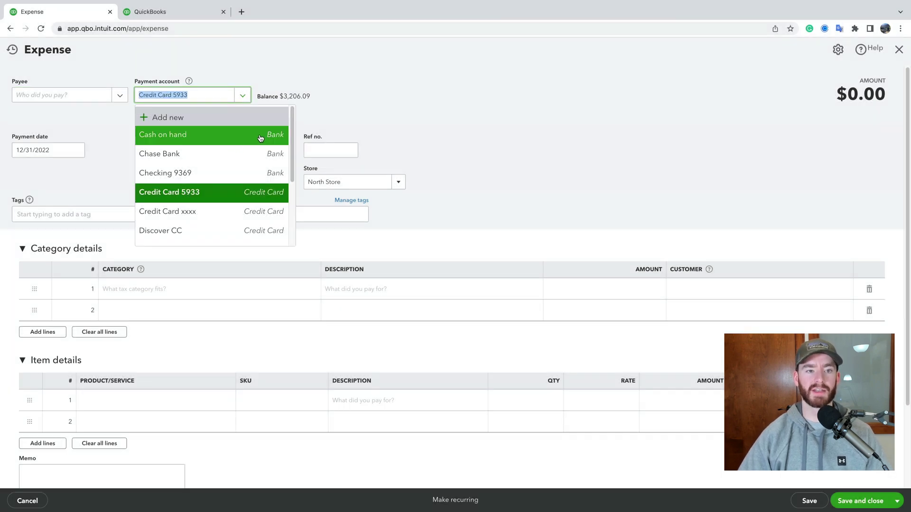
pyautogui.click(261, 137)
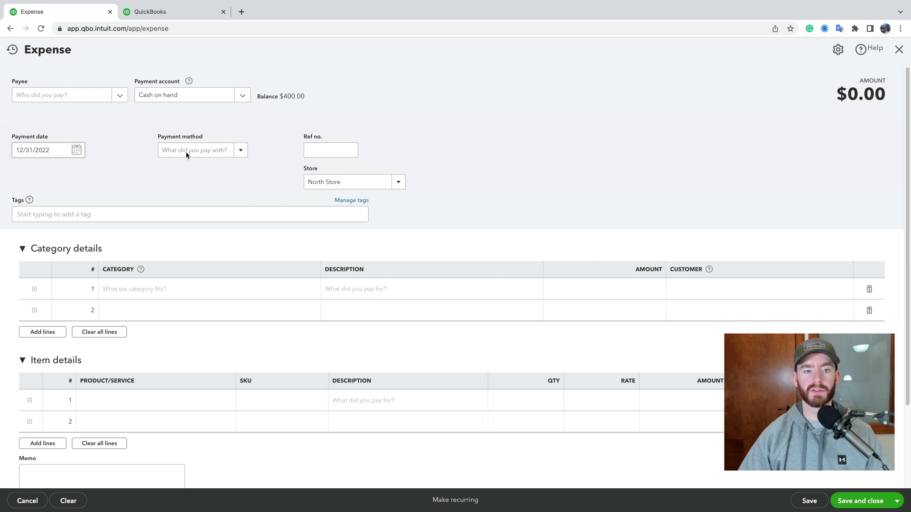
# Set the first category line of the expense to Contractors
pyautogui.scroll(-1, 373, 214)
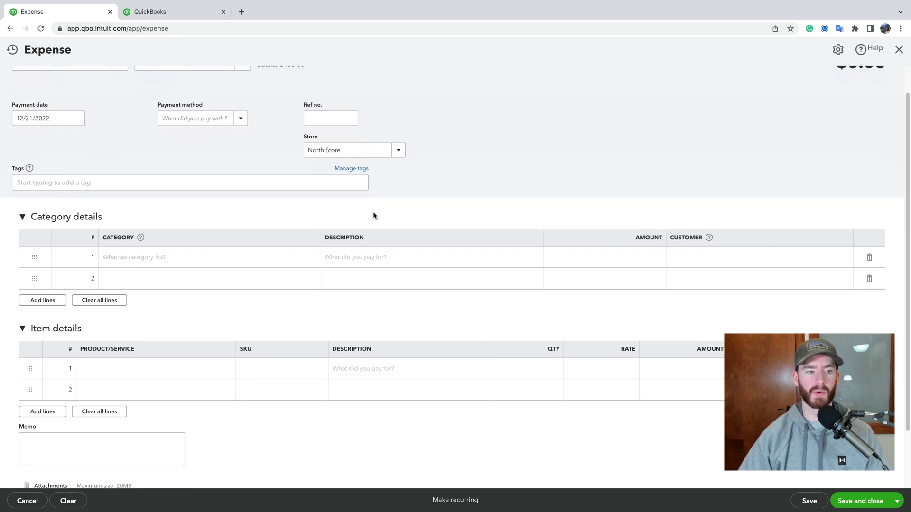
pyautogui.click(152, 266)
pyautogui.click(327, 260)
pyautogui.click(315, 257)
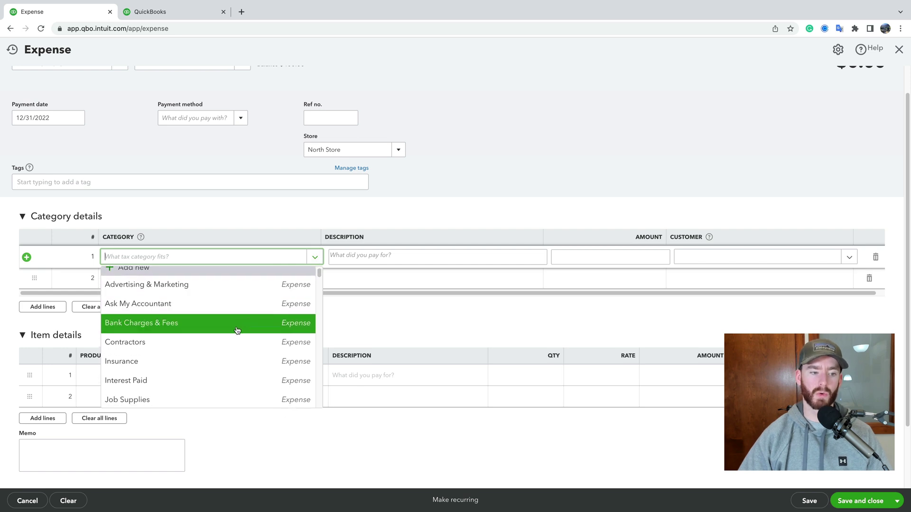
pyautogui.click(230, 342)
pyautogui.click(608, 151)
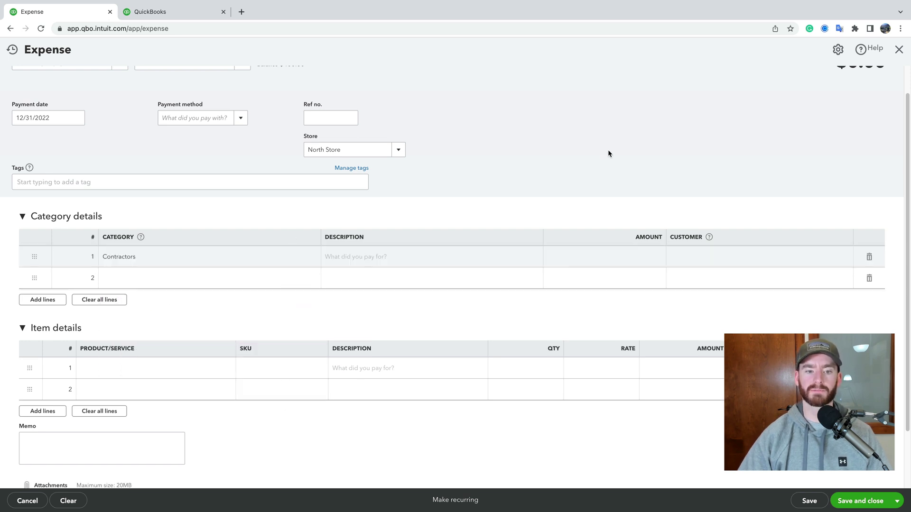
pyautogui.scroll(1, 608, 150)
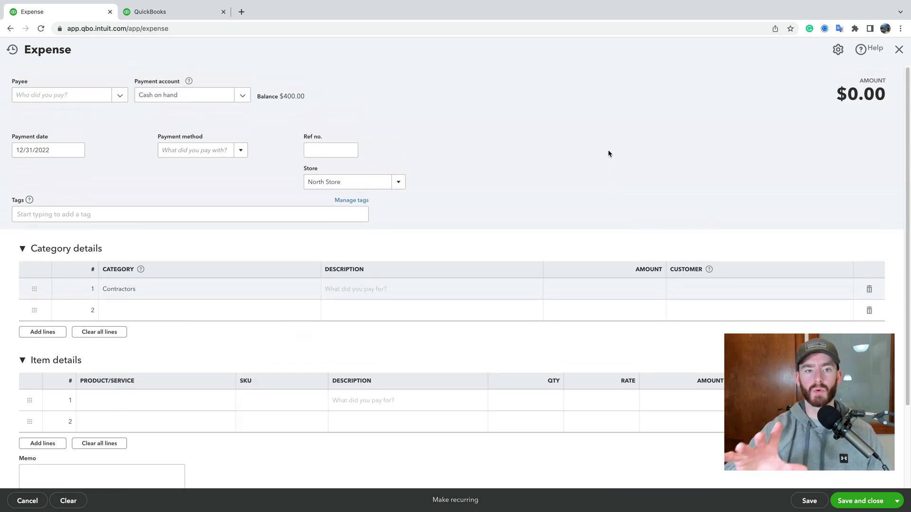
# Check the Expense Account entry in E16 in Excel, then close the expense form
pyautogui.press('super+Tab')
pyautogui.click(174, 264)
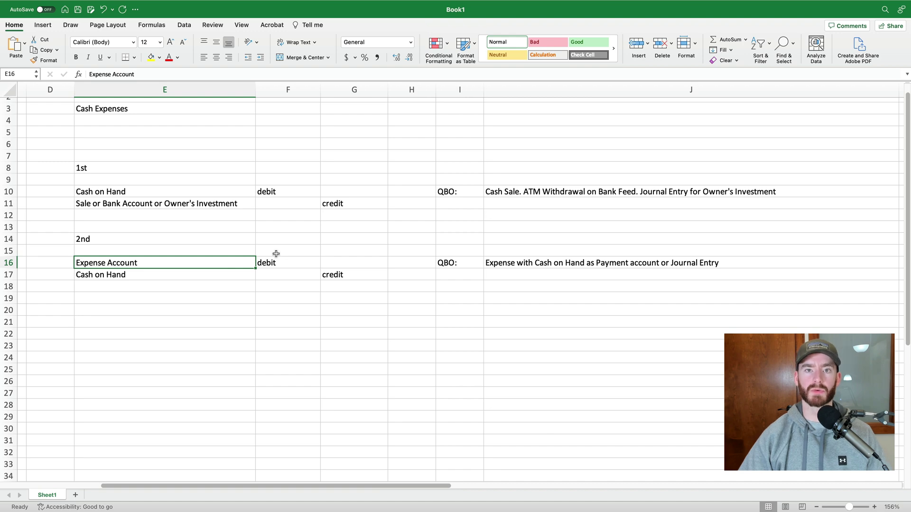
pyautogui.press('super+Tab')
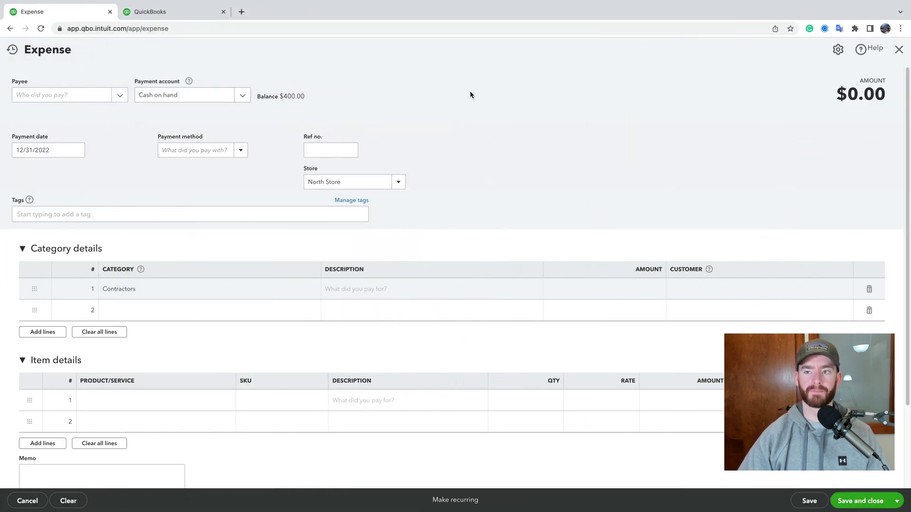
pyautogui.click(899, 49)
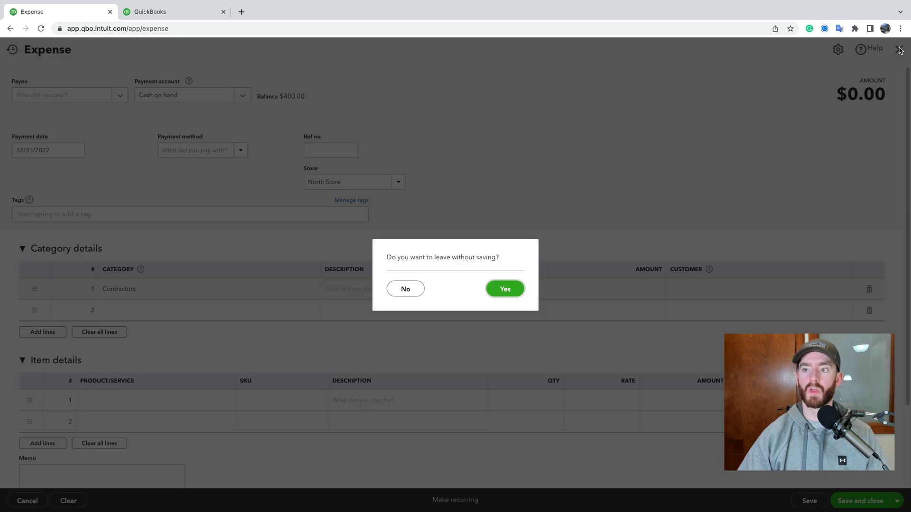
# Discard the expense and start a journal entry with Payroll Expenses on line 1 and Cash on hand on line 2
pyautogui.click(520, 297)
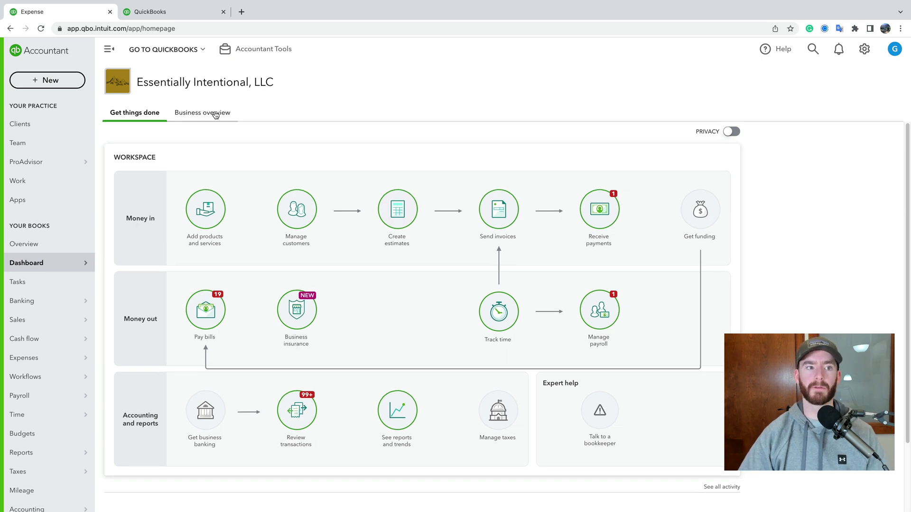
pyautogui.click(48, 81)
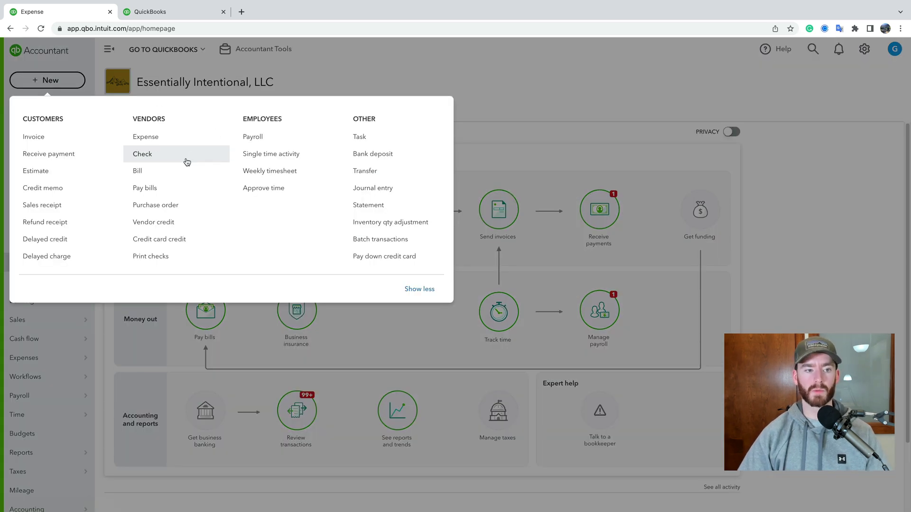
pyautogui.click(414, 188)
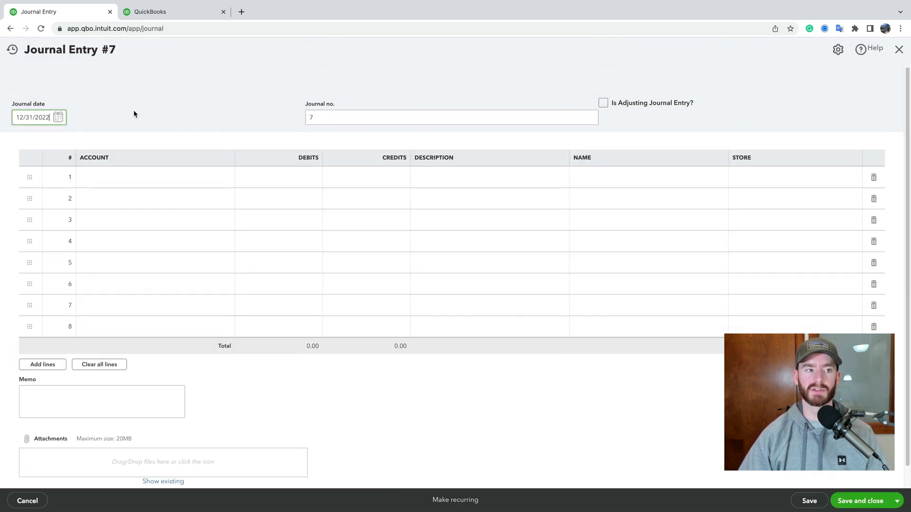
pyautogui.click(124, 181)
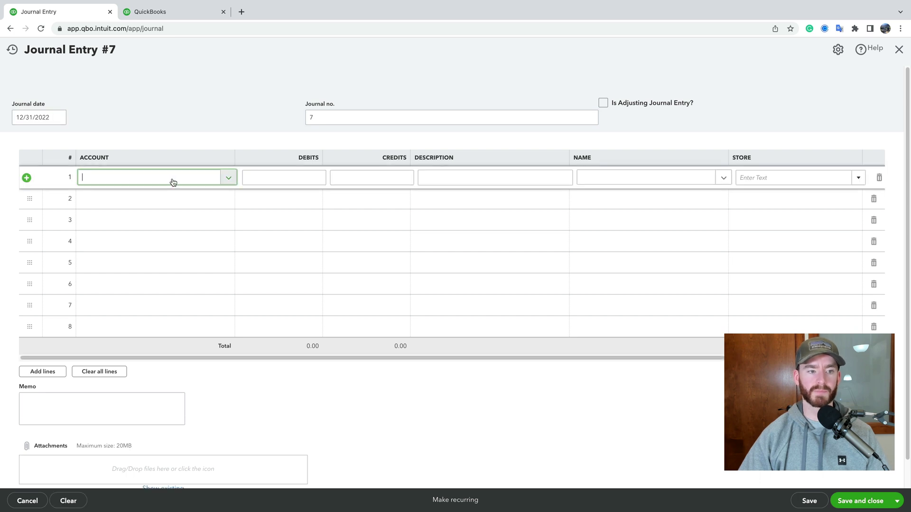
pyautogui.write('ex')
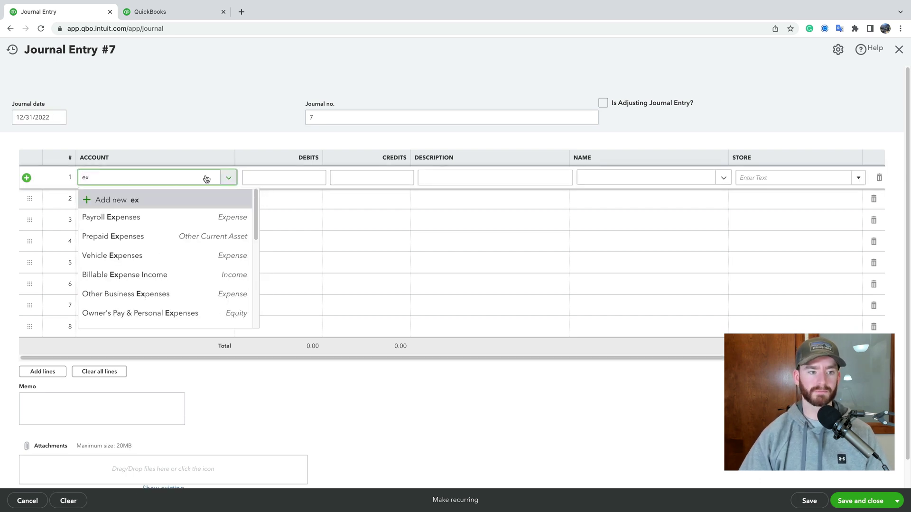
pyautogui.click(179, 217)
pyautogui.click(179, 199)
pyautogui.write('cash')
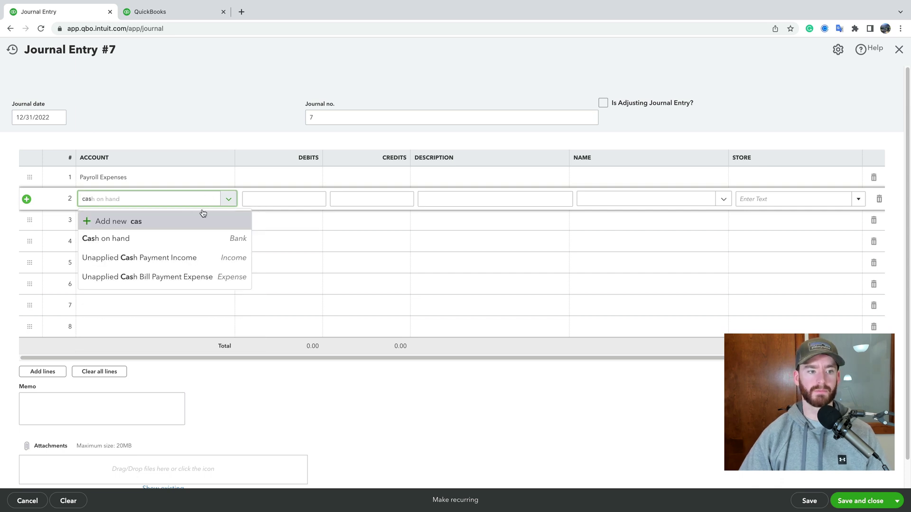
pyautogui.click(183, 239)
# Enter a 1.00 debit on line 1 and a 1.00 credit on line 2
pyautogui.click(287, 177)
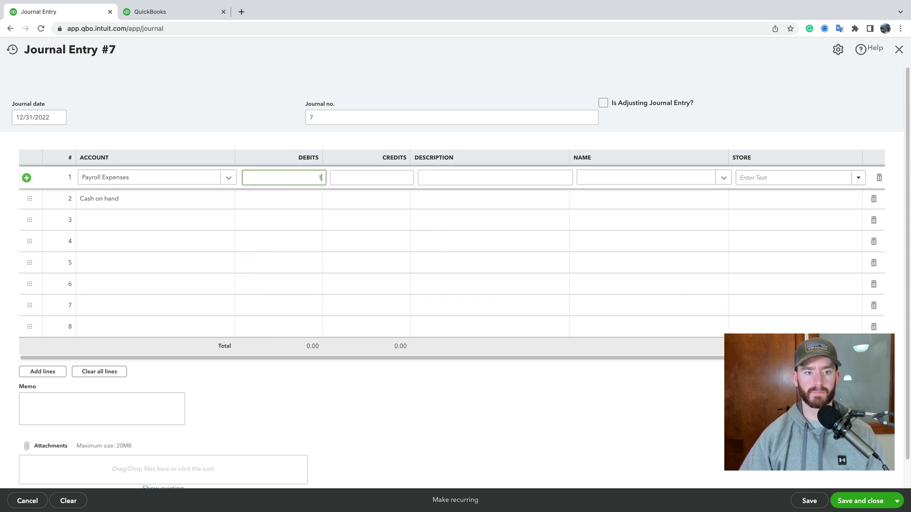
pyautogui.write('1')
pyautogui.click(283, 127)
pyautogui.click(395, 202)
pyautogui.write('1')
pyautogui.click(224, 87)
# Leave line 1's Name empty and exit the journal entry back to the dashboard
pyautogui.scroll(-1, 352, 106)
pyautogui.scroll(1, 433, 87)
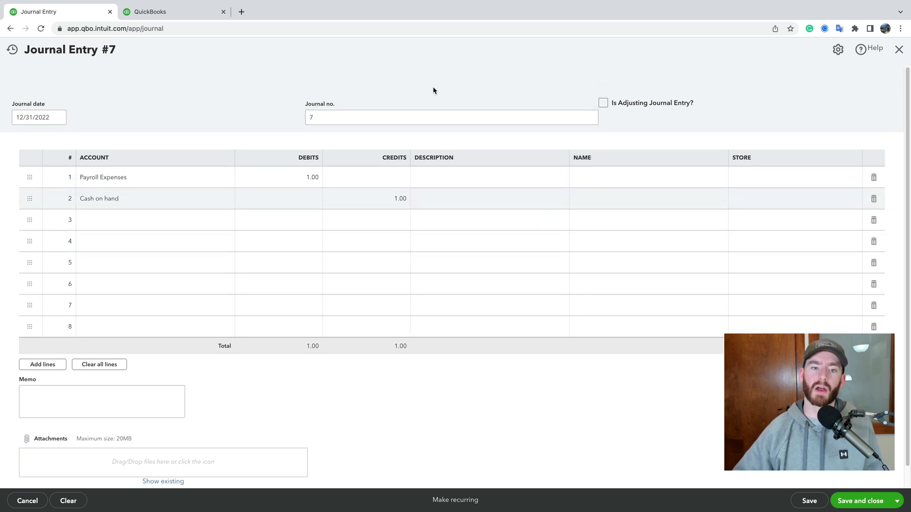
pyautogui.click(626, 181)
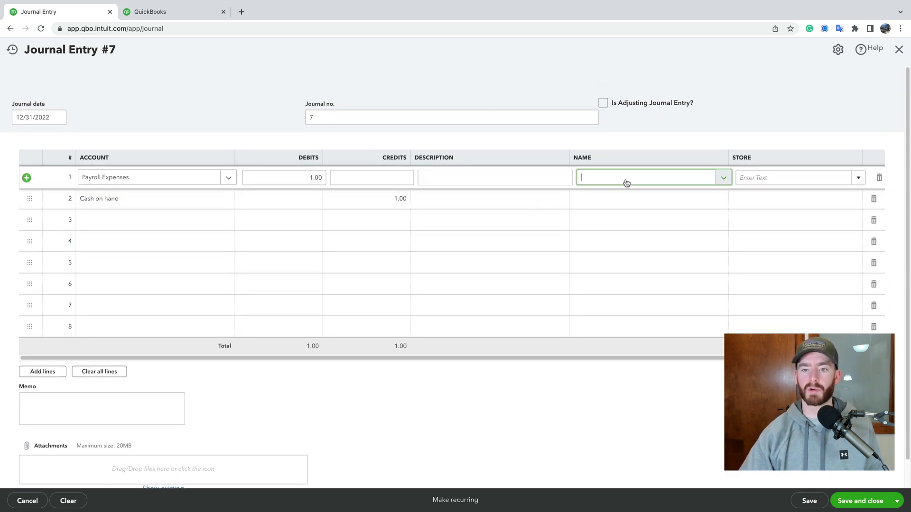
pyautogui.click(463, 116)
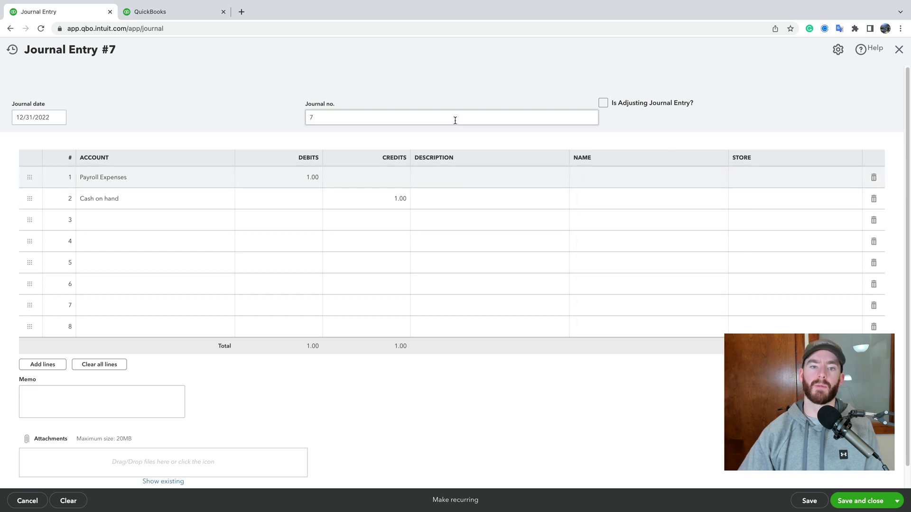
pyautogui.click(418, 186)
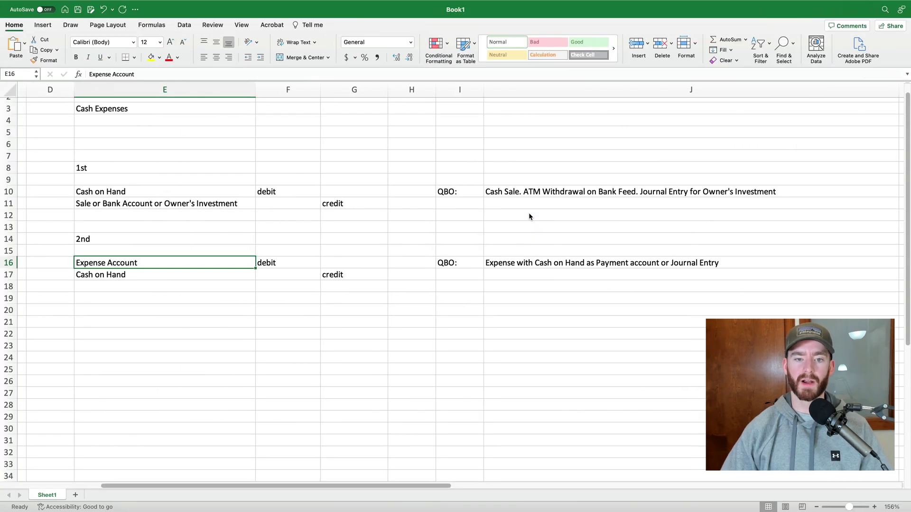
# Return to Excel and point out the Cash on Hand entries in E10 and E17
pyautogui.click(354, 346)
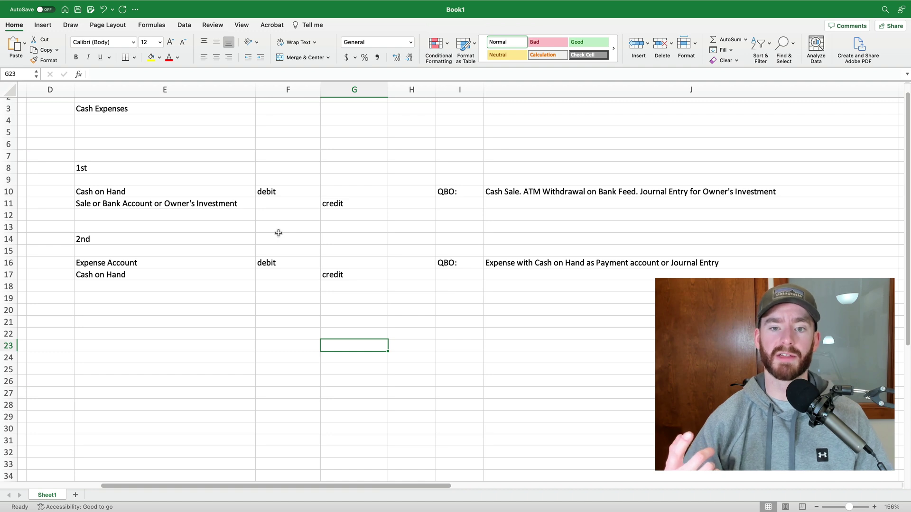
pyautogui.click(145, 192)
pyautogui.click(128, 273)
pyautogui.click(144, 194)
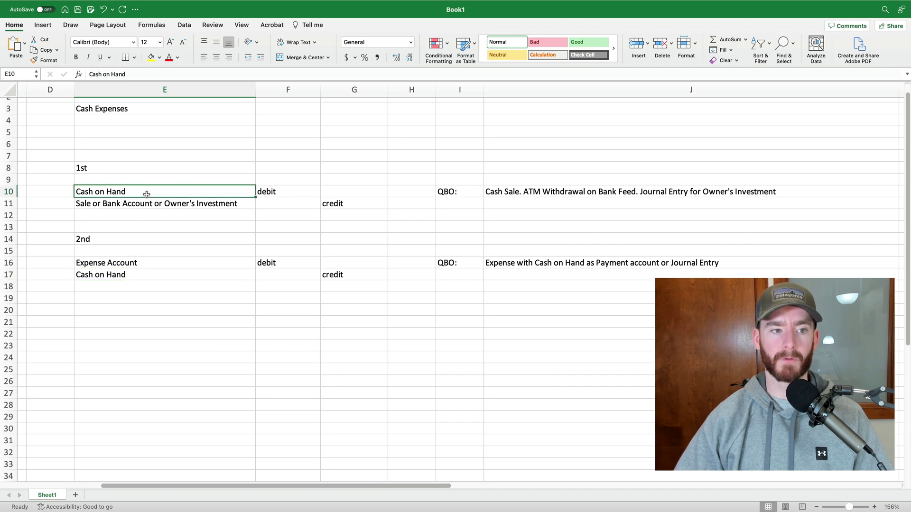
pyautogui.click(174, 179)
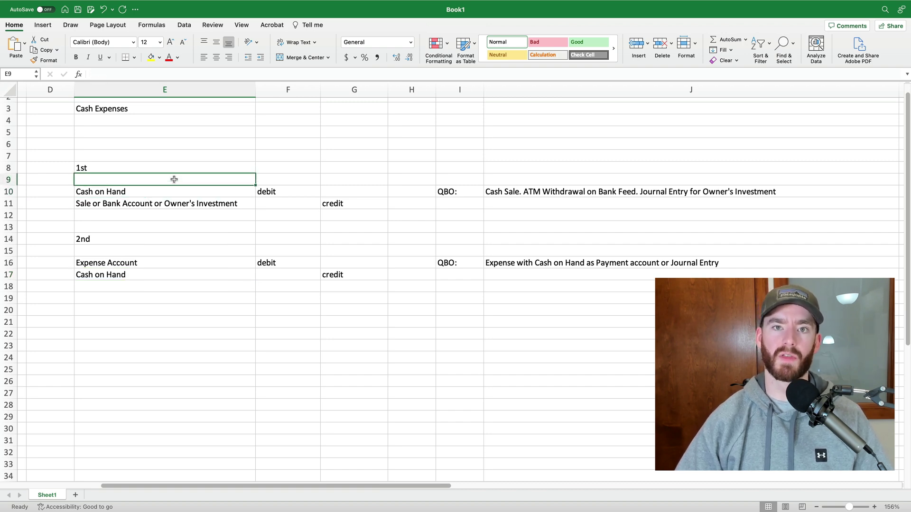